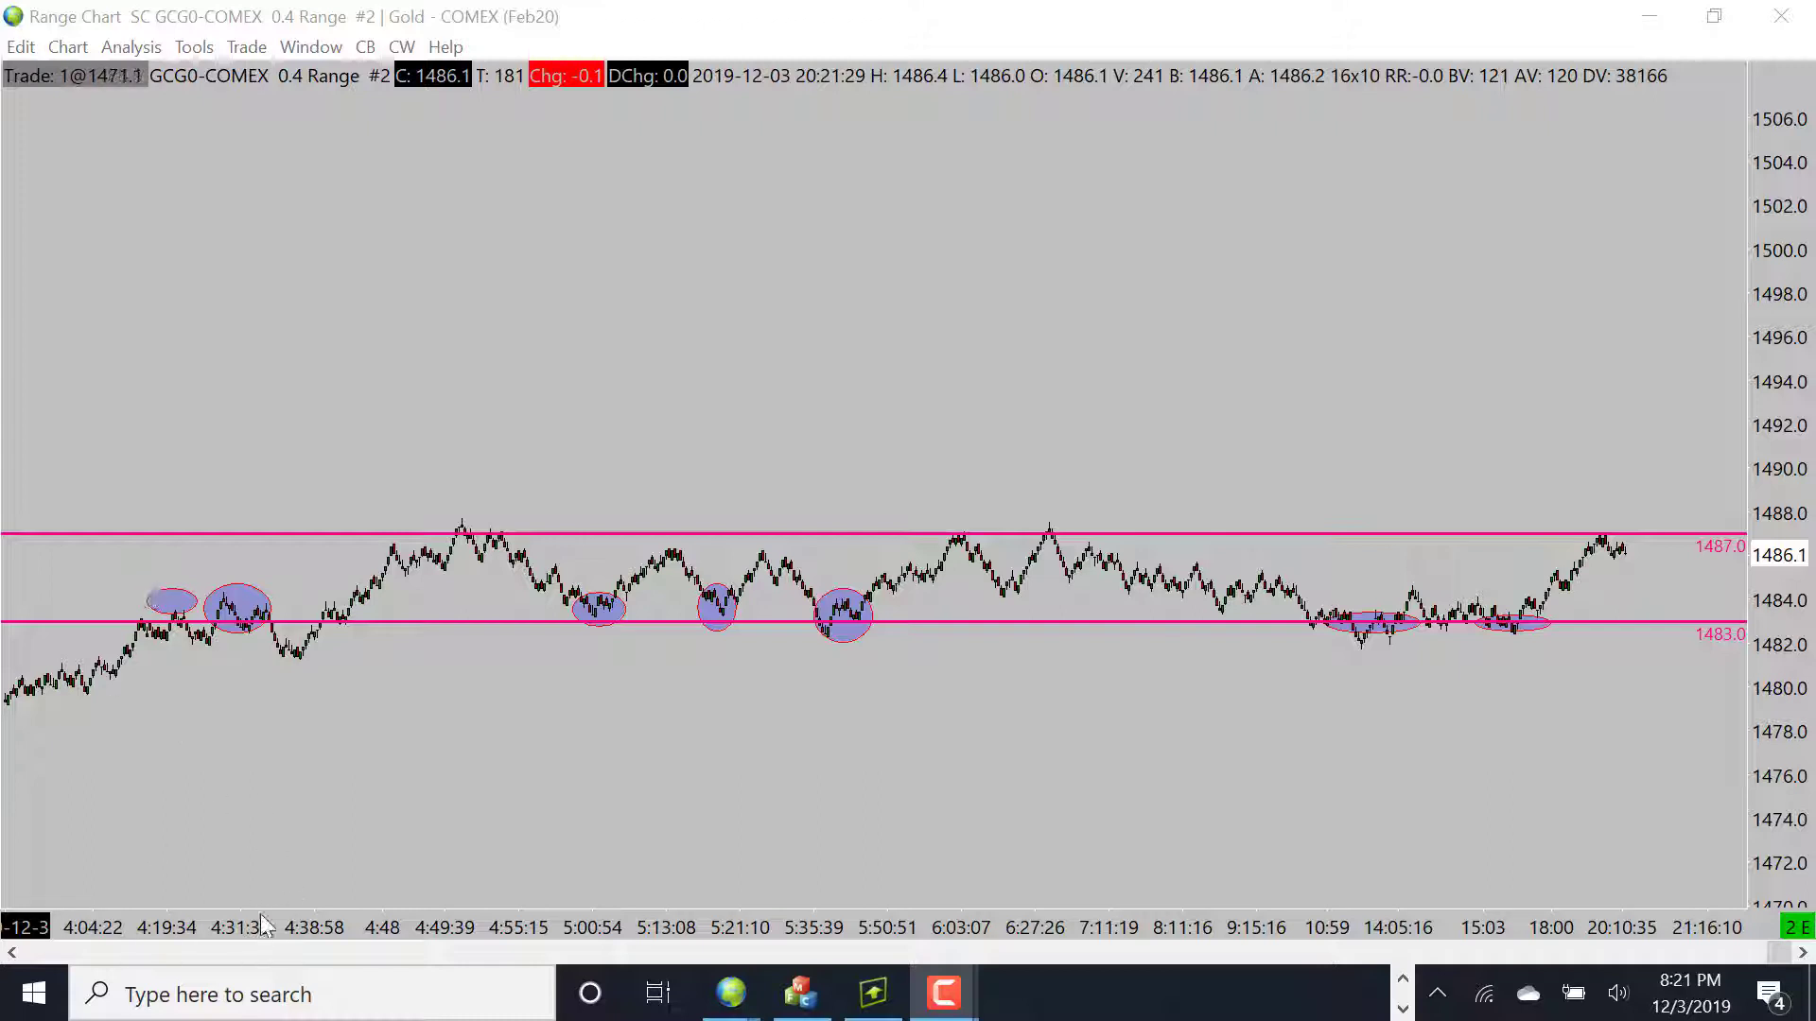
Draw a downward arrow at the 4:31 time and rightward arrows along about 1476.5, 1479 and 1481.5, plus a short arrow near 1480.5.
drag(246, 816, 246, 899)
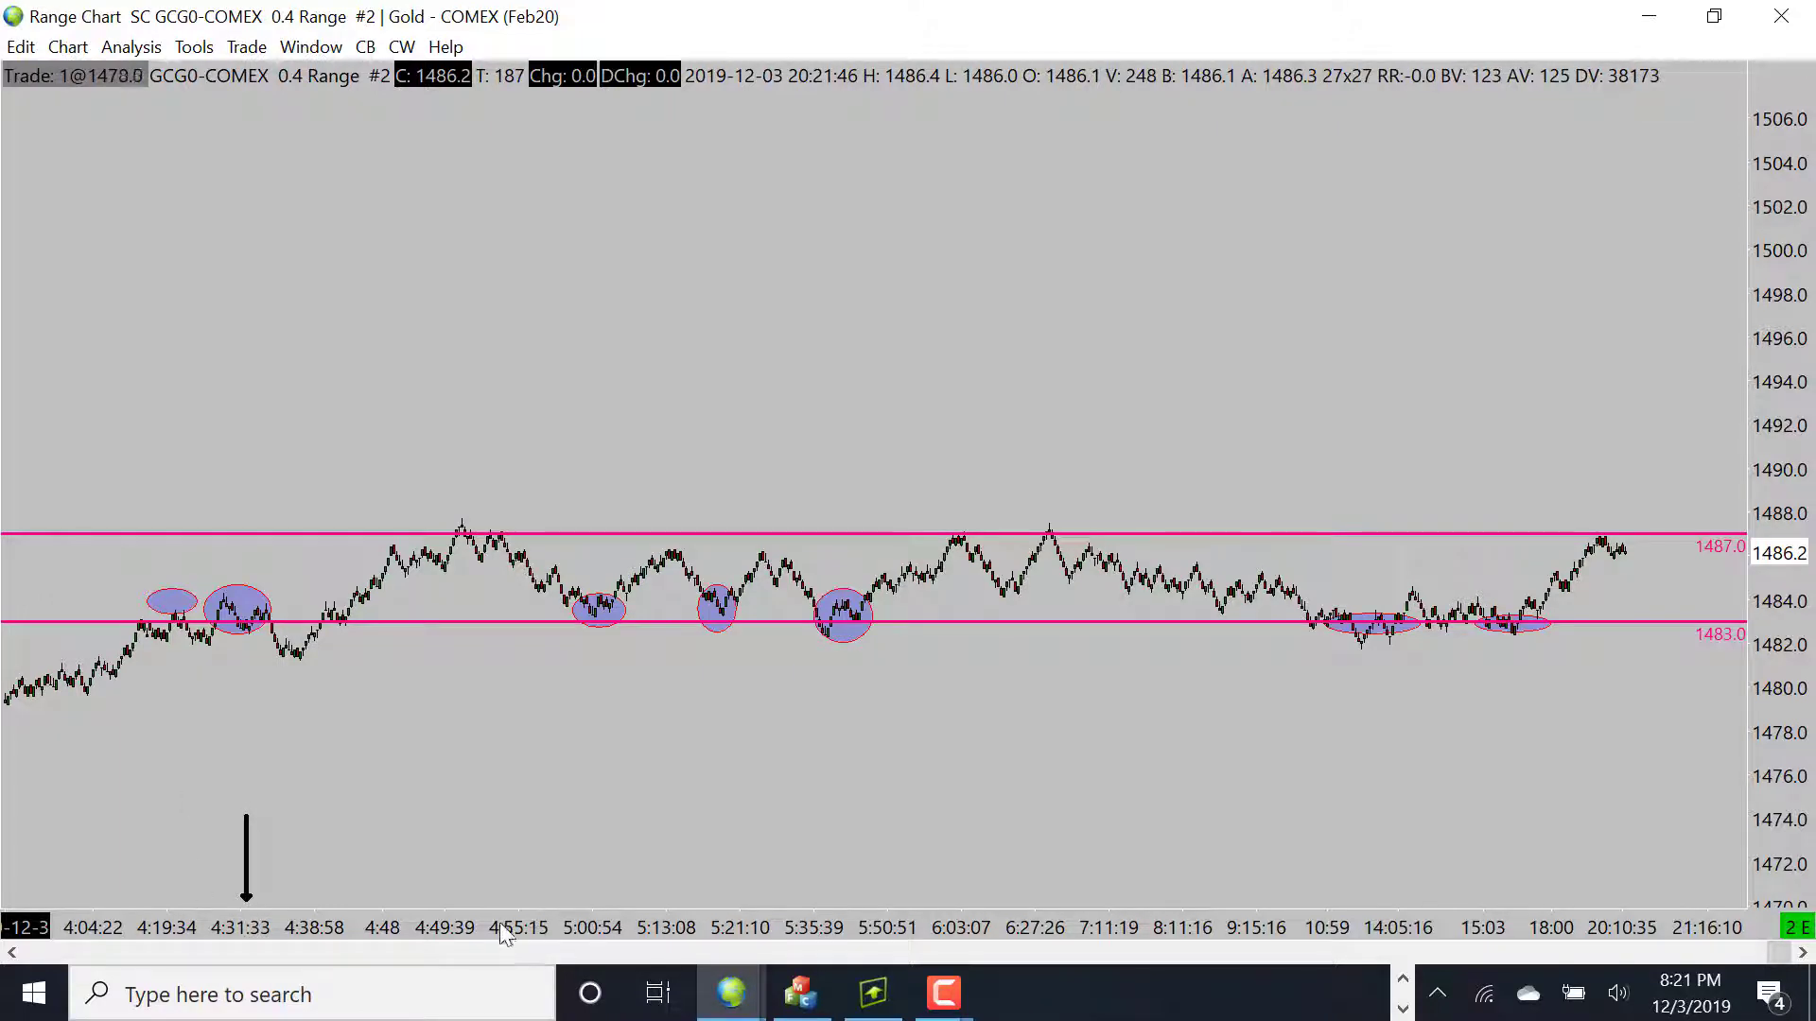
drag(499, 922, 572, 923)
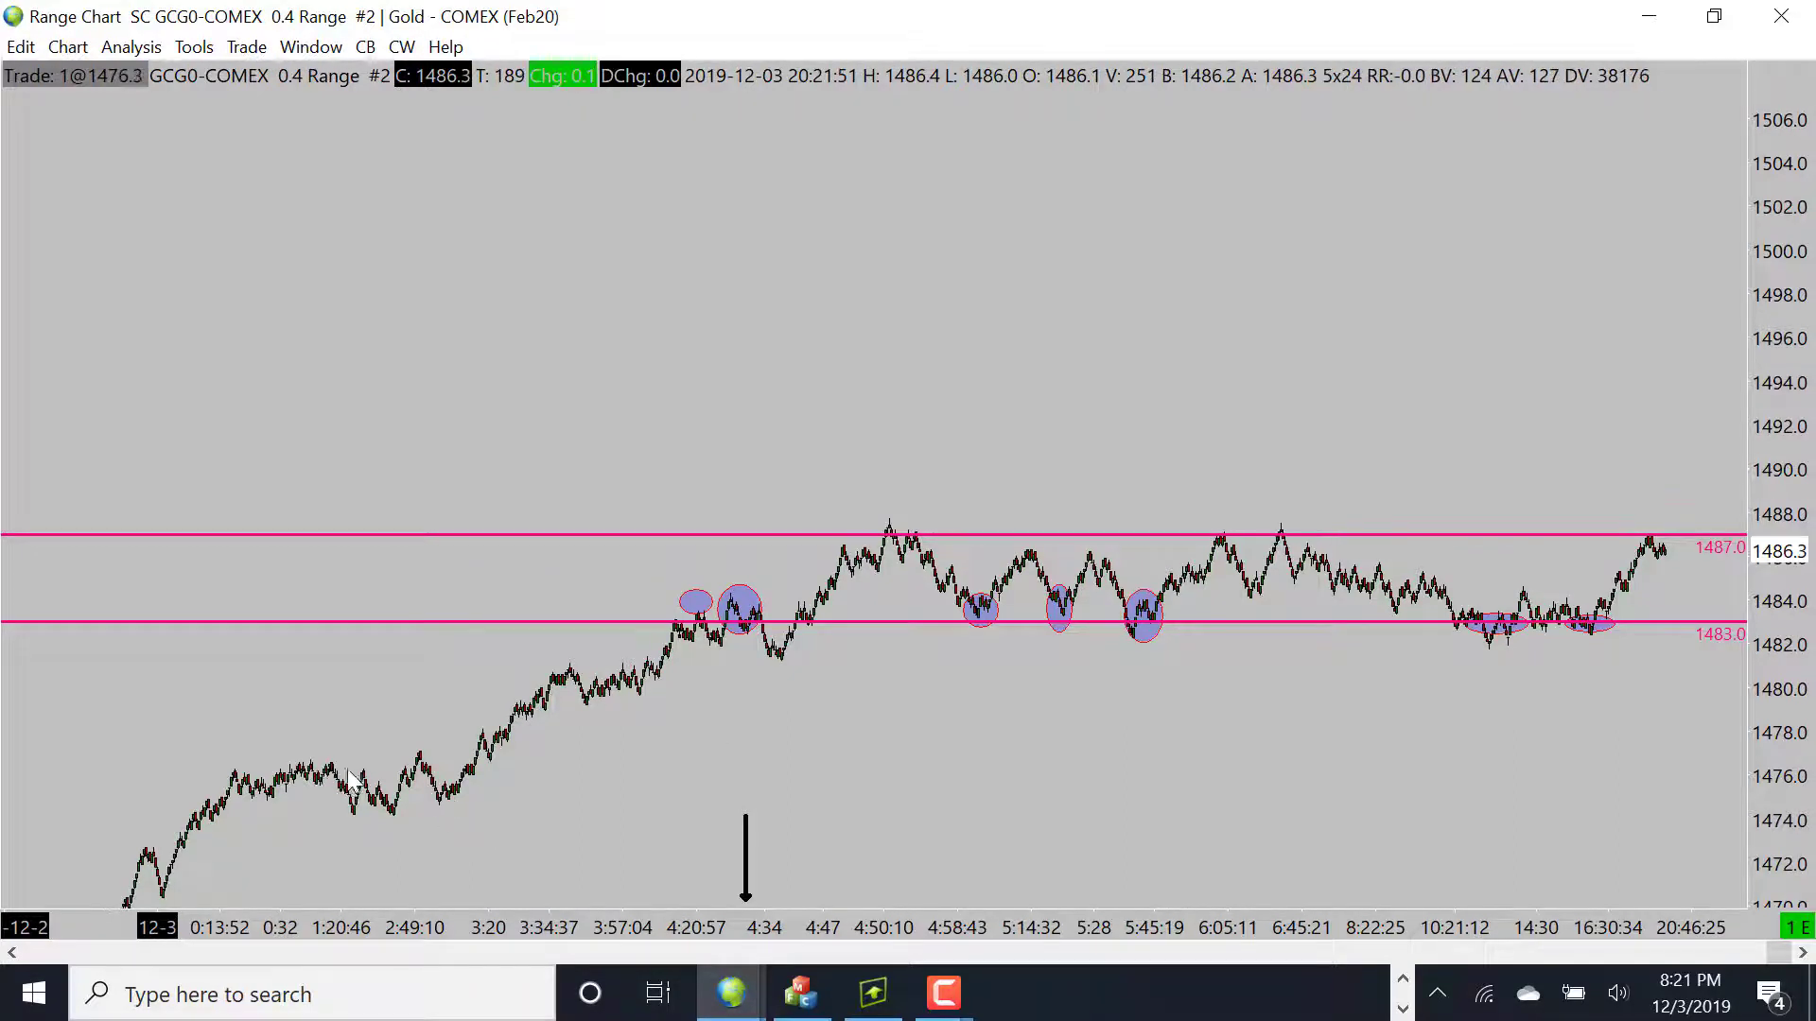
mouse_move(203, 766)
mouse_down()
mouse_move(401, 745)
mouse_move(606, 766)
mouse_up()
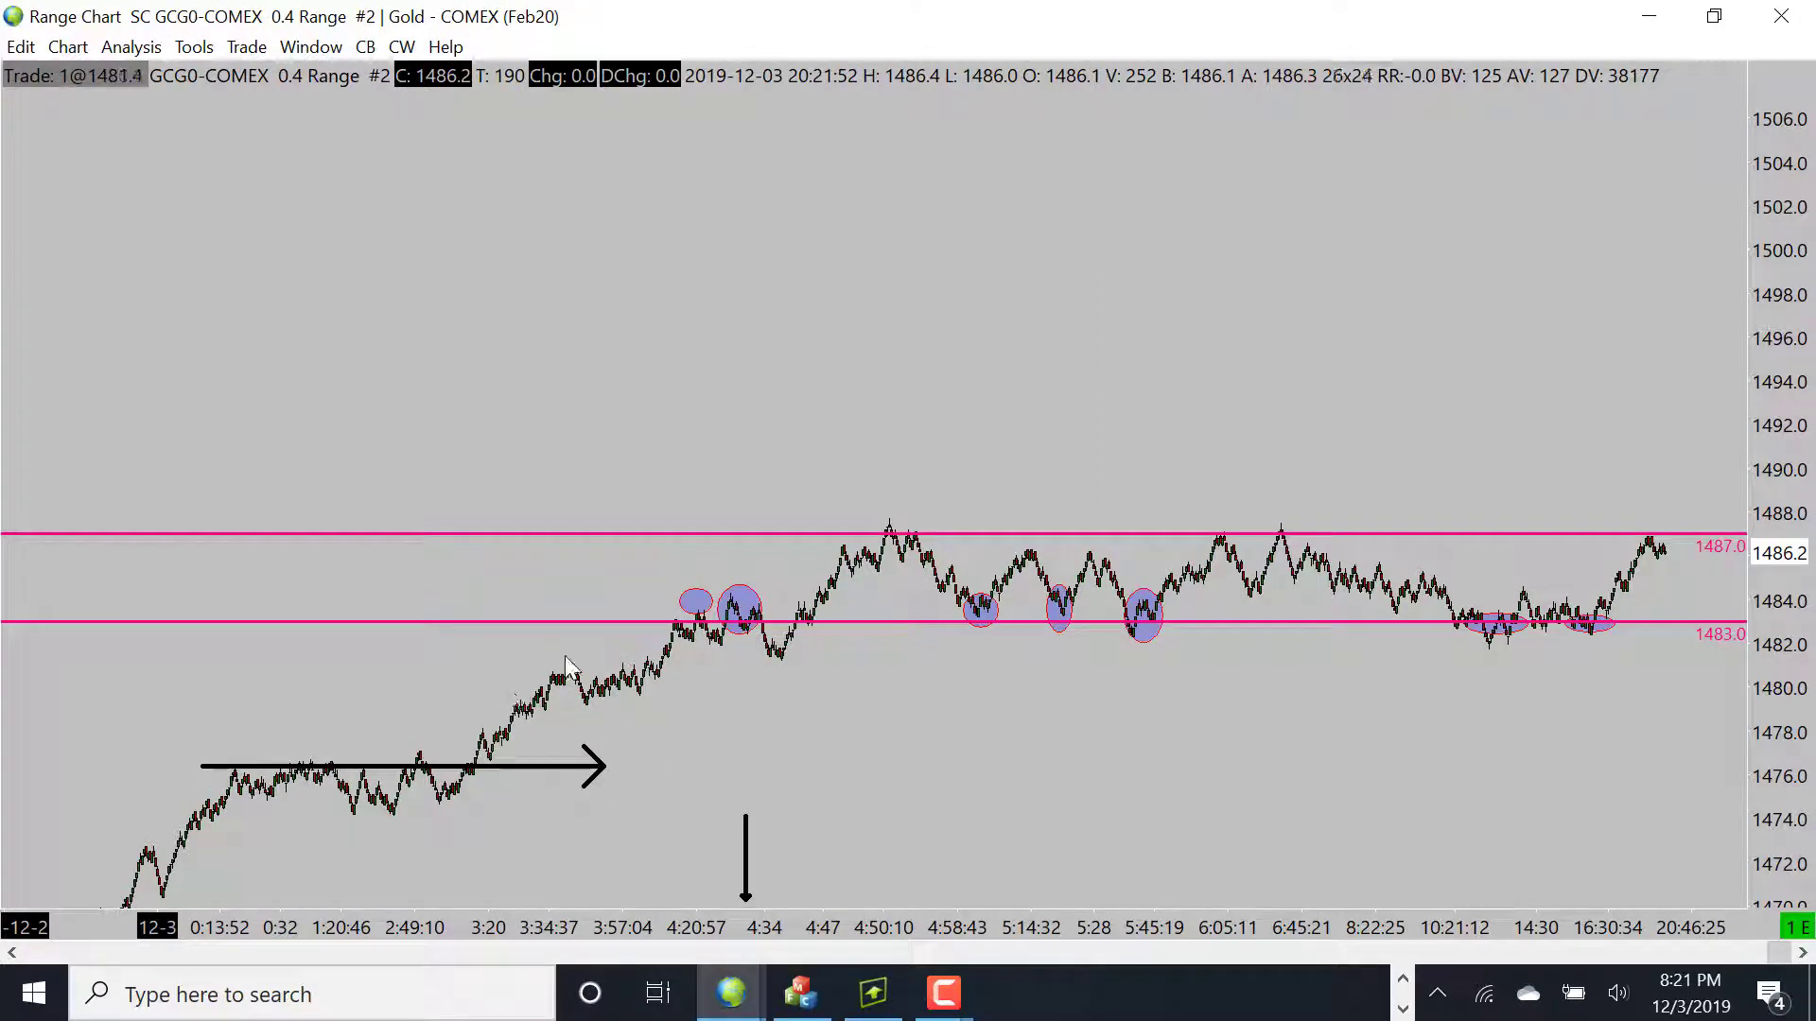
drag(499, 709, 706, 710)
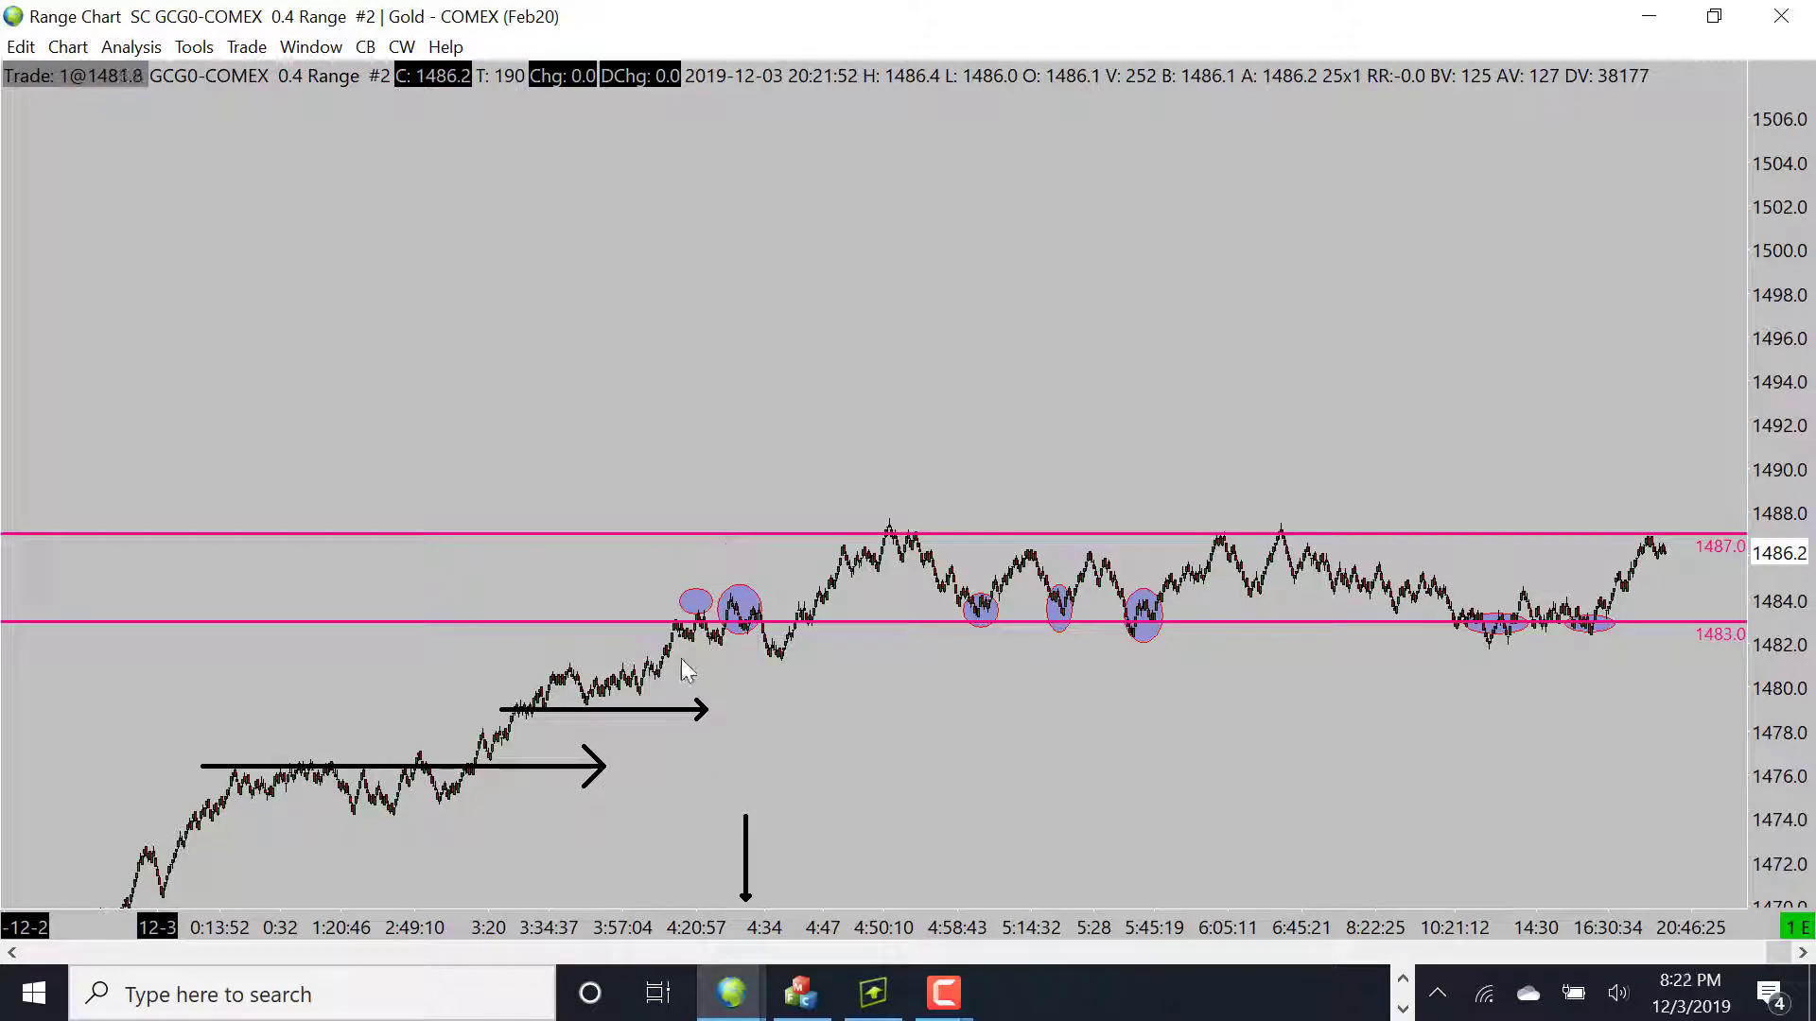
drag(542, 654, 870, 656)
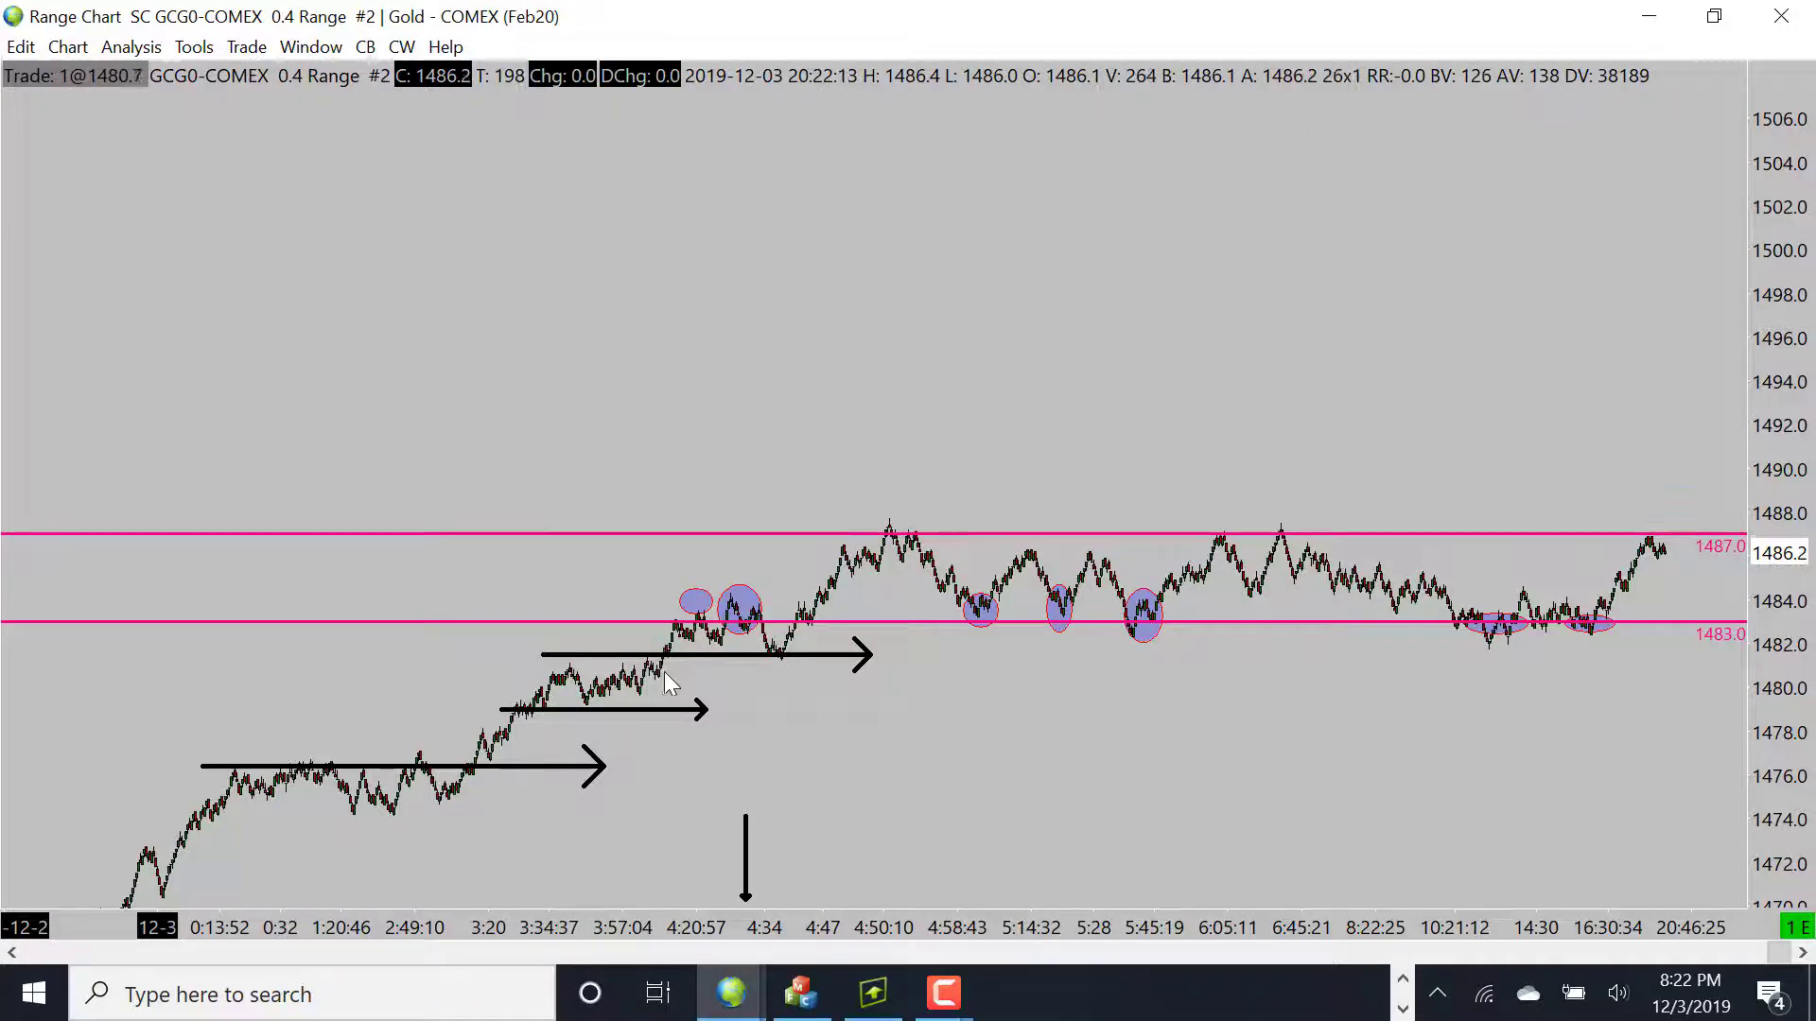
drag(704, 684, 677, 679)
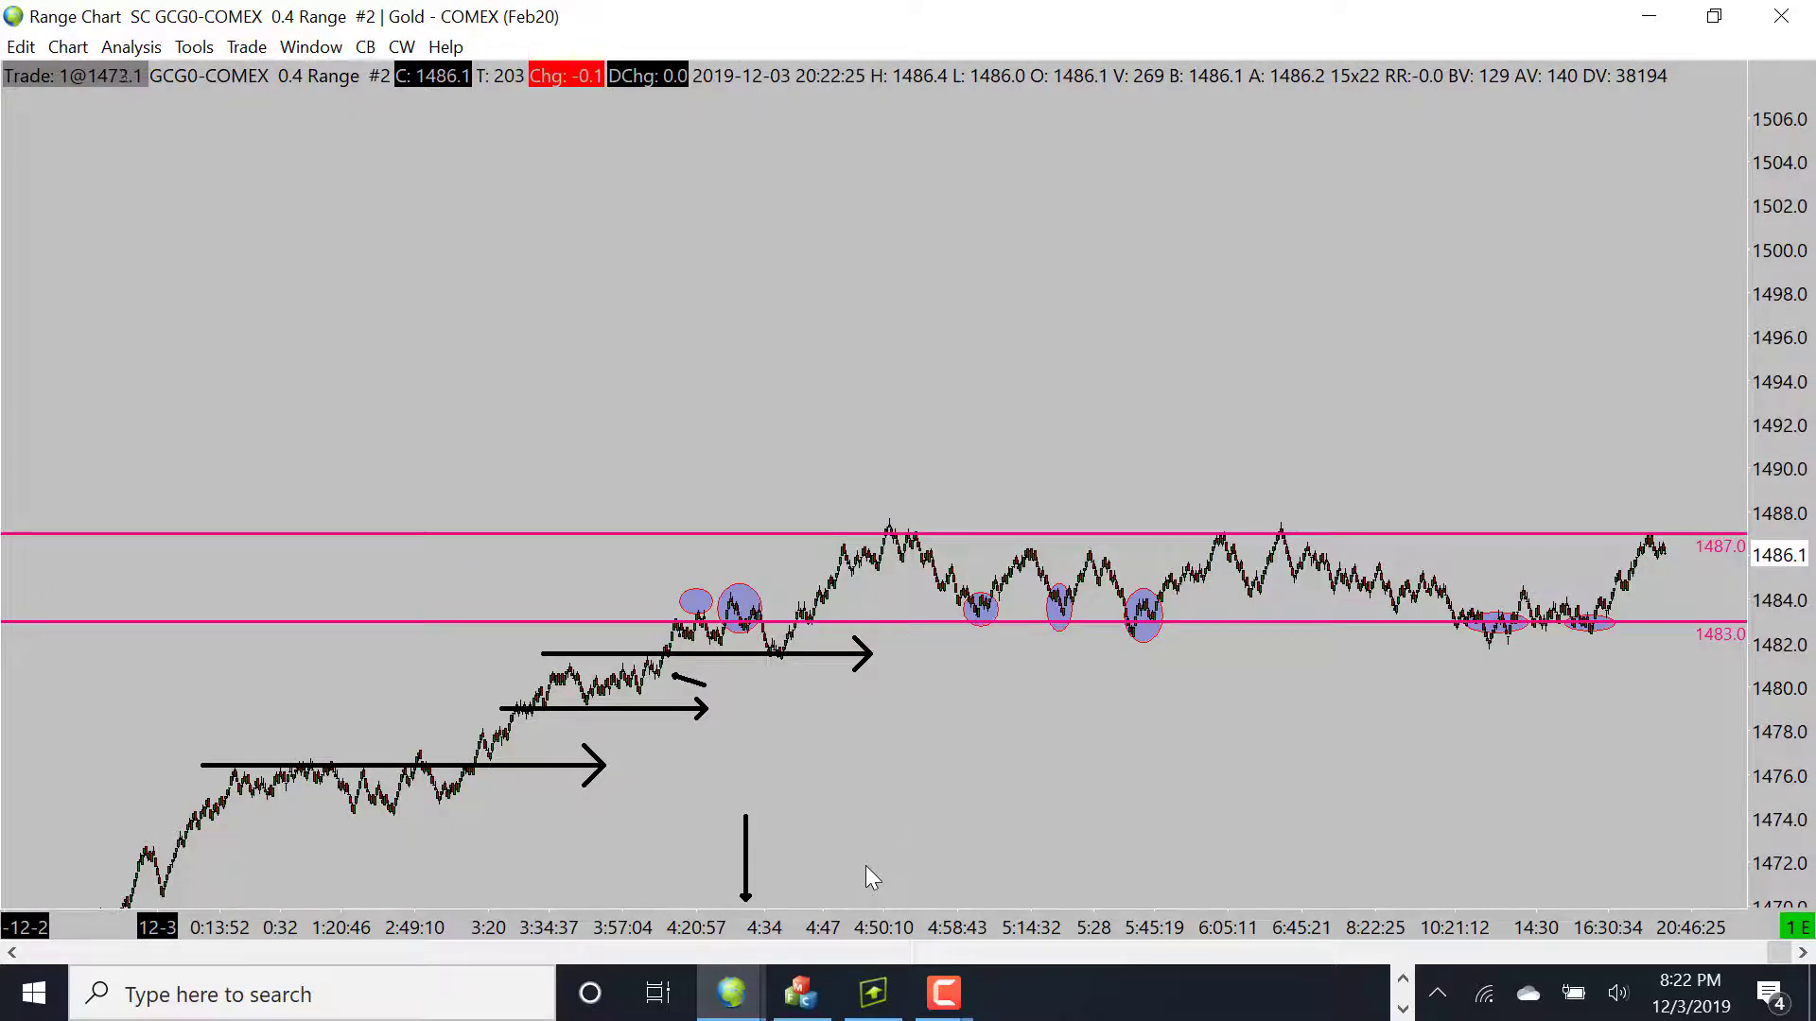
Erase the rightward arrow along about 1481.5.
mouse_move(823, 925)
mouse_down()
mouse_move(791, 919)
mouse_move(815, 919)
mouse_up()
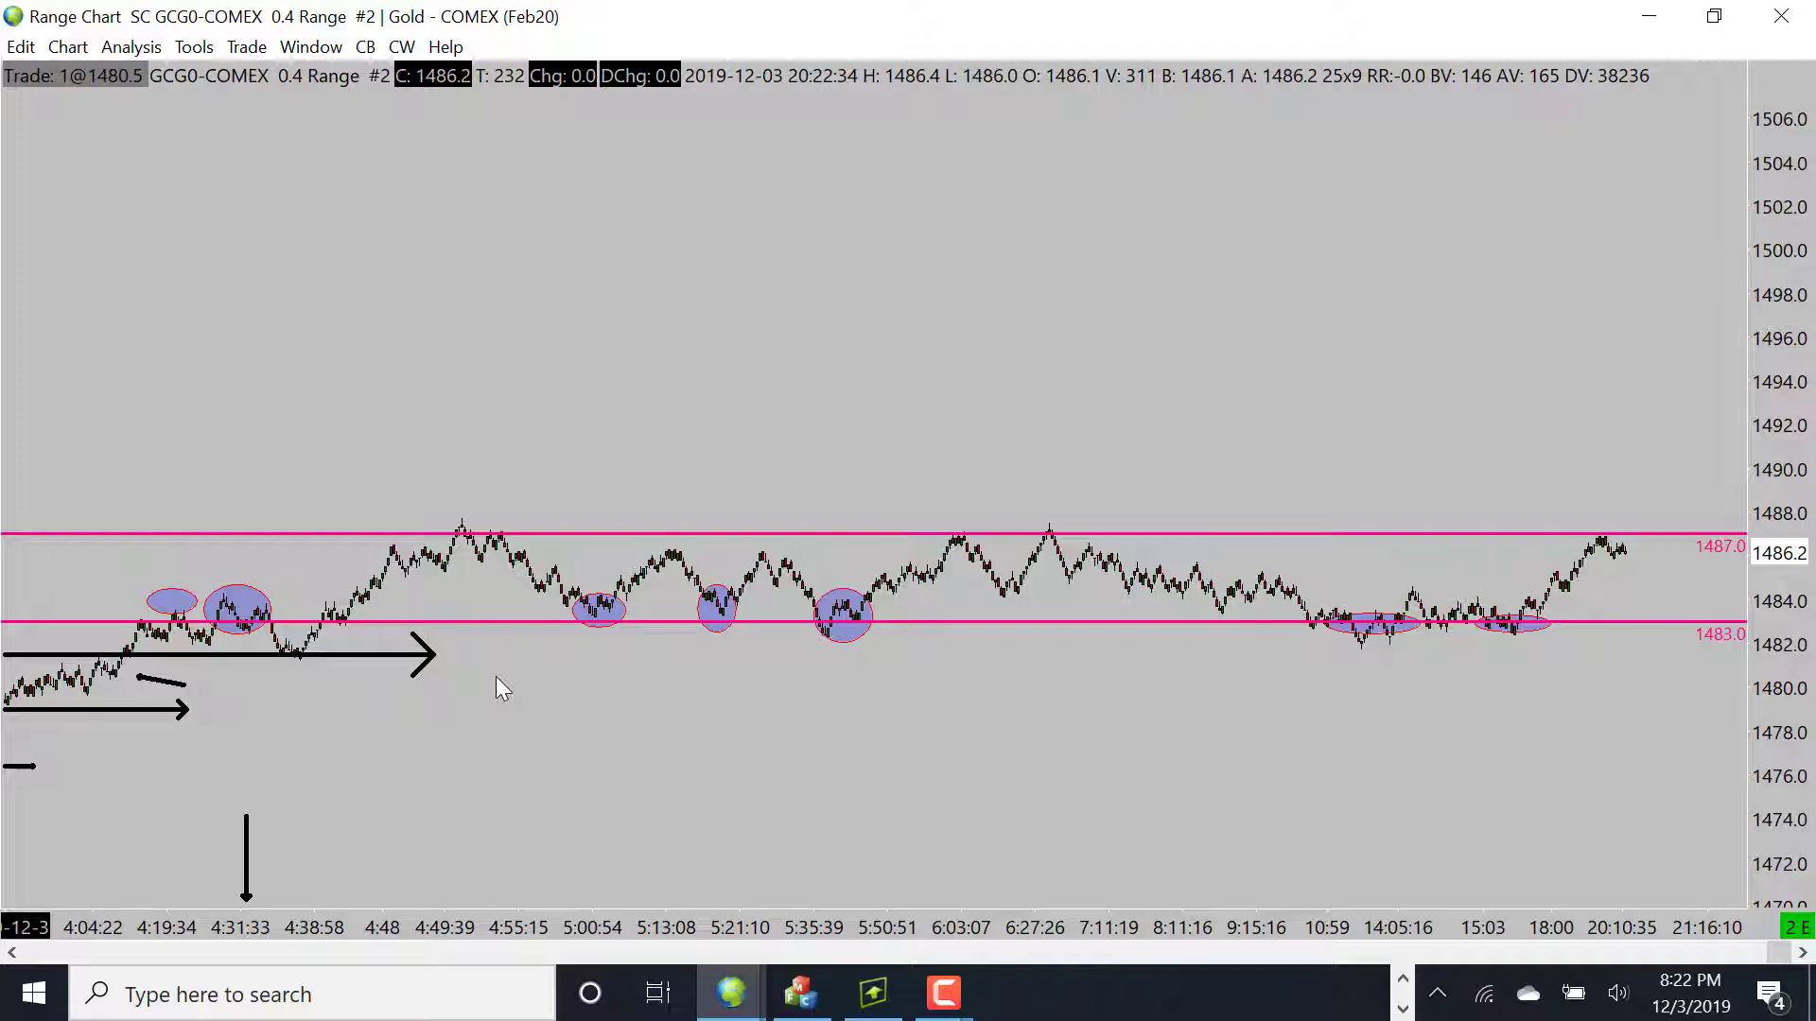
right_click(408, 653)
click(487, 893)
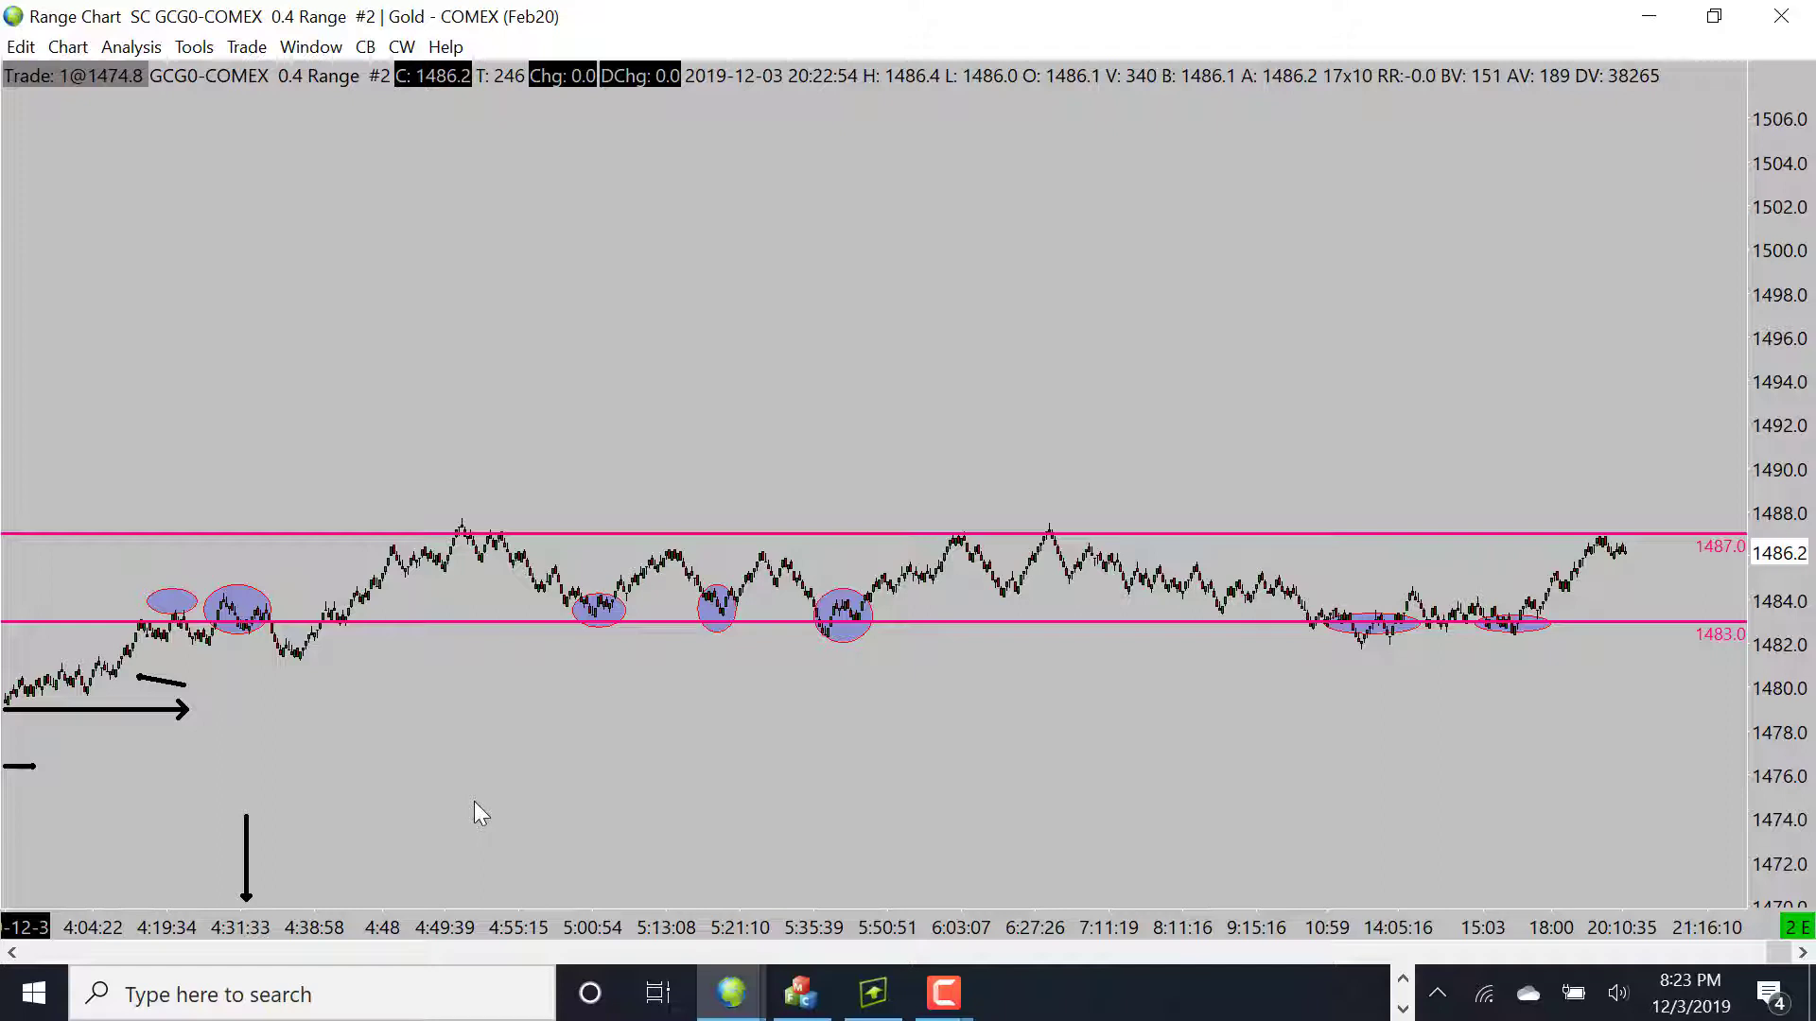
Replace the rightward arrow near 1476.5 with rightward arrows along the price shelves at about 1467 and 1475.
drag(424, 927, 582, 927)
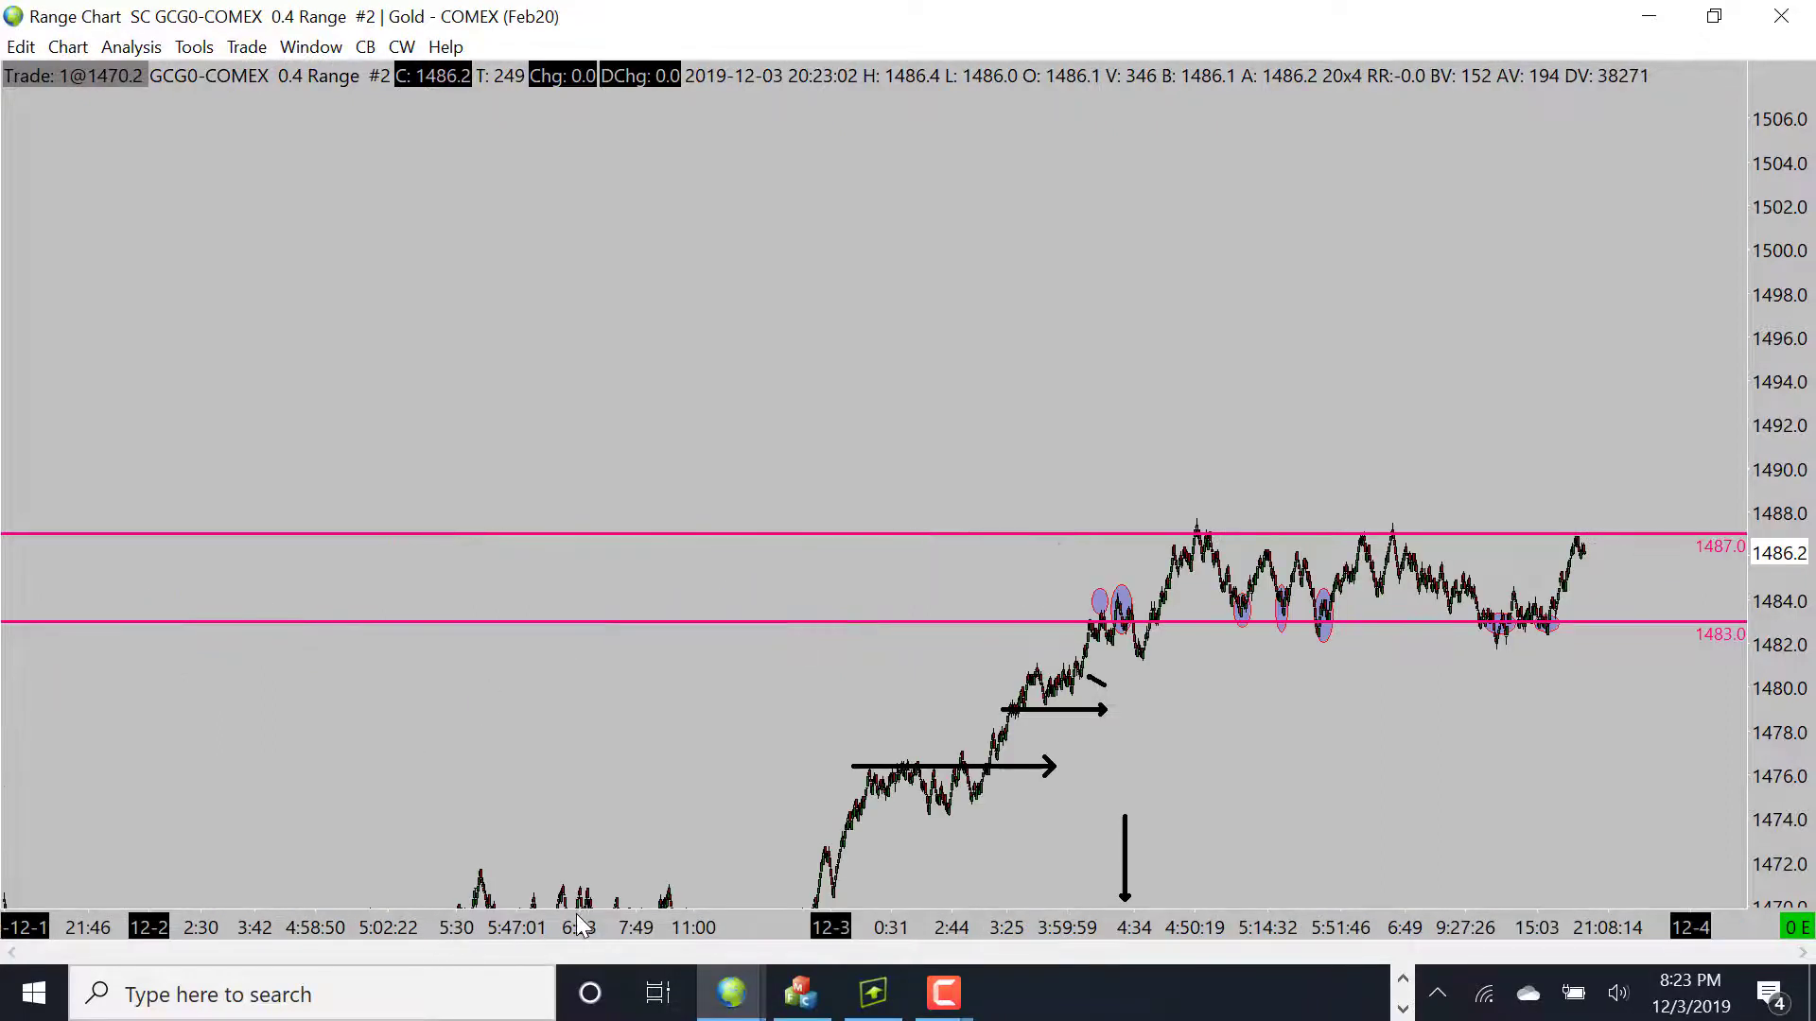
drag(1752, 789, 1759, 852)
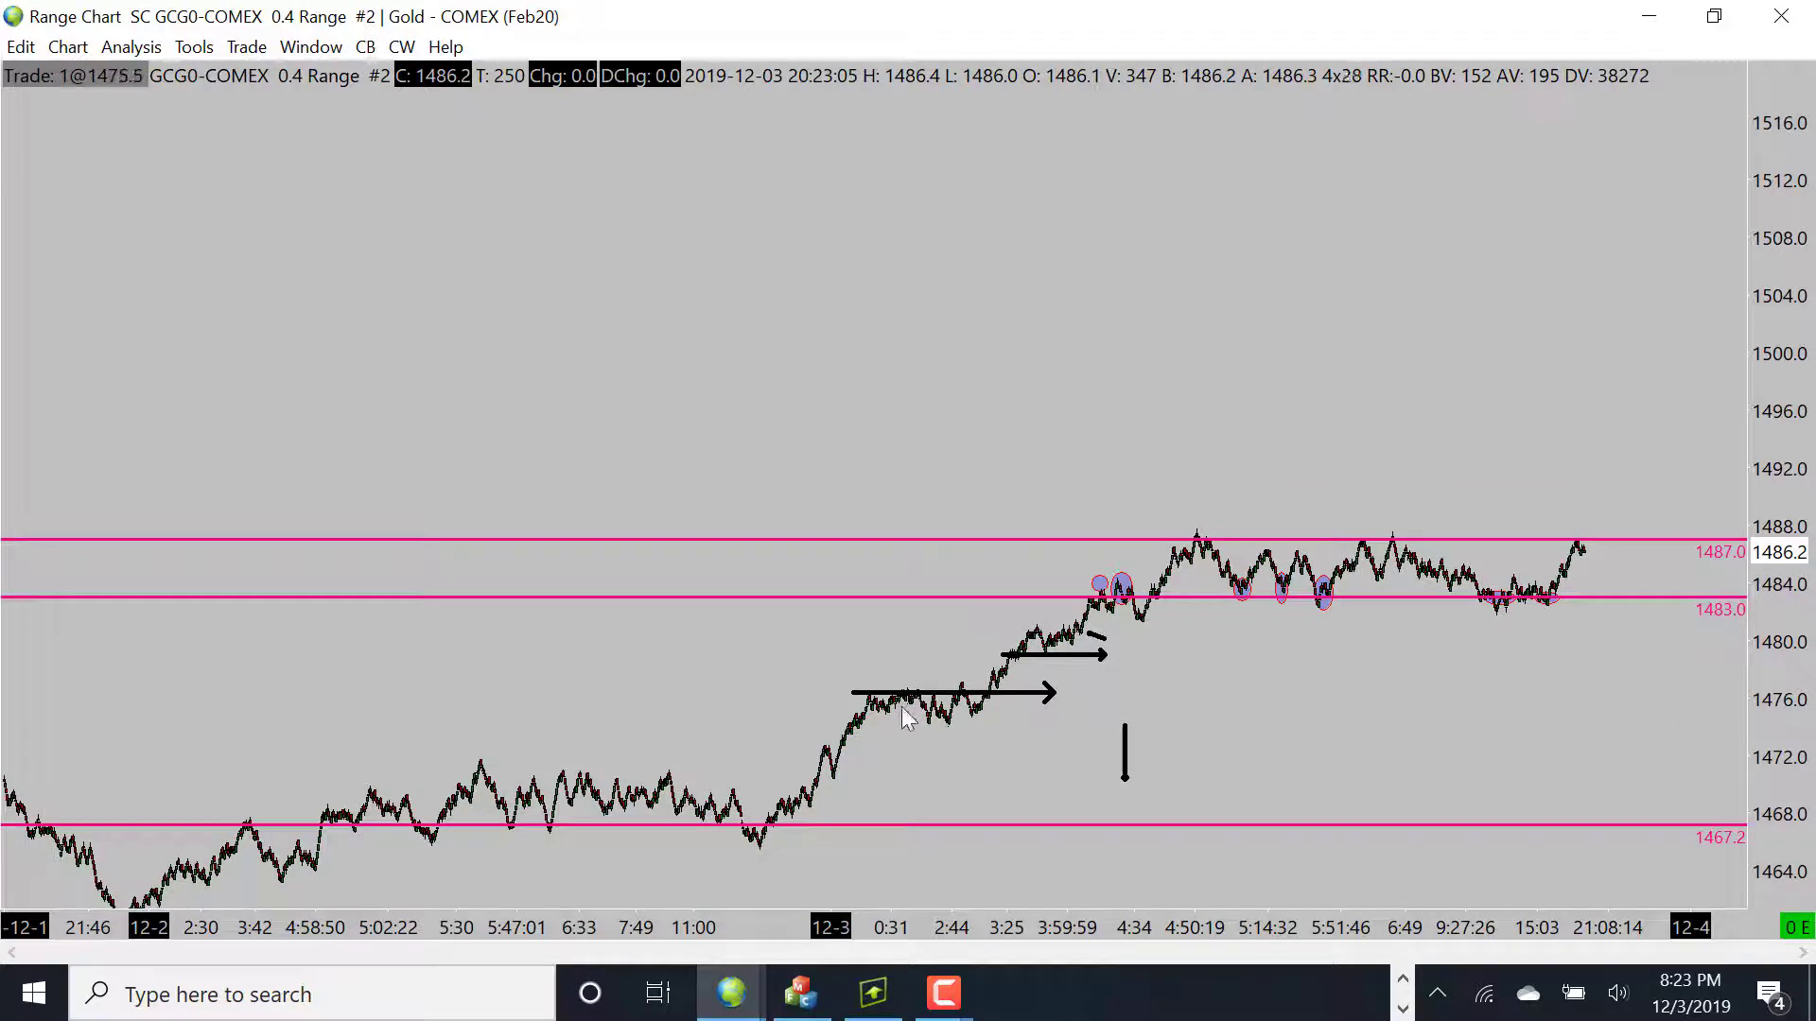
right_click(1030, 705)
click(1060, 621)
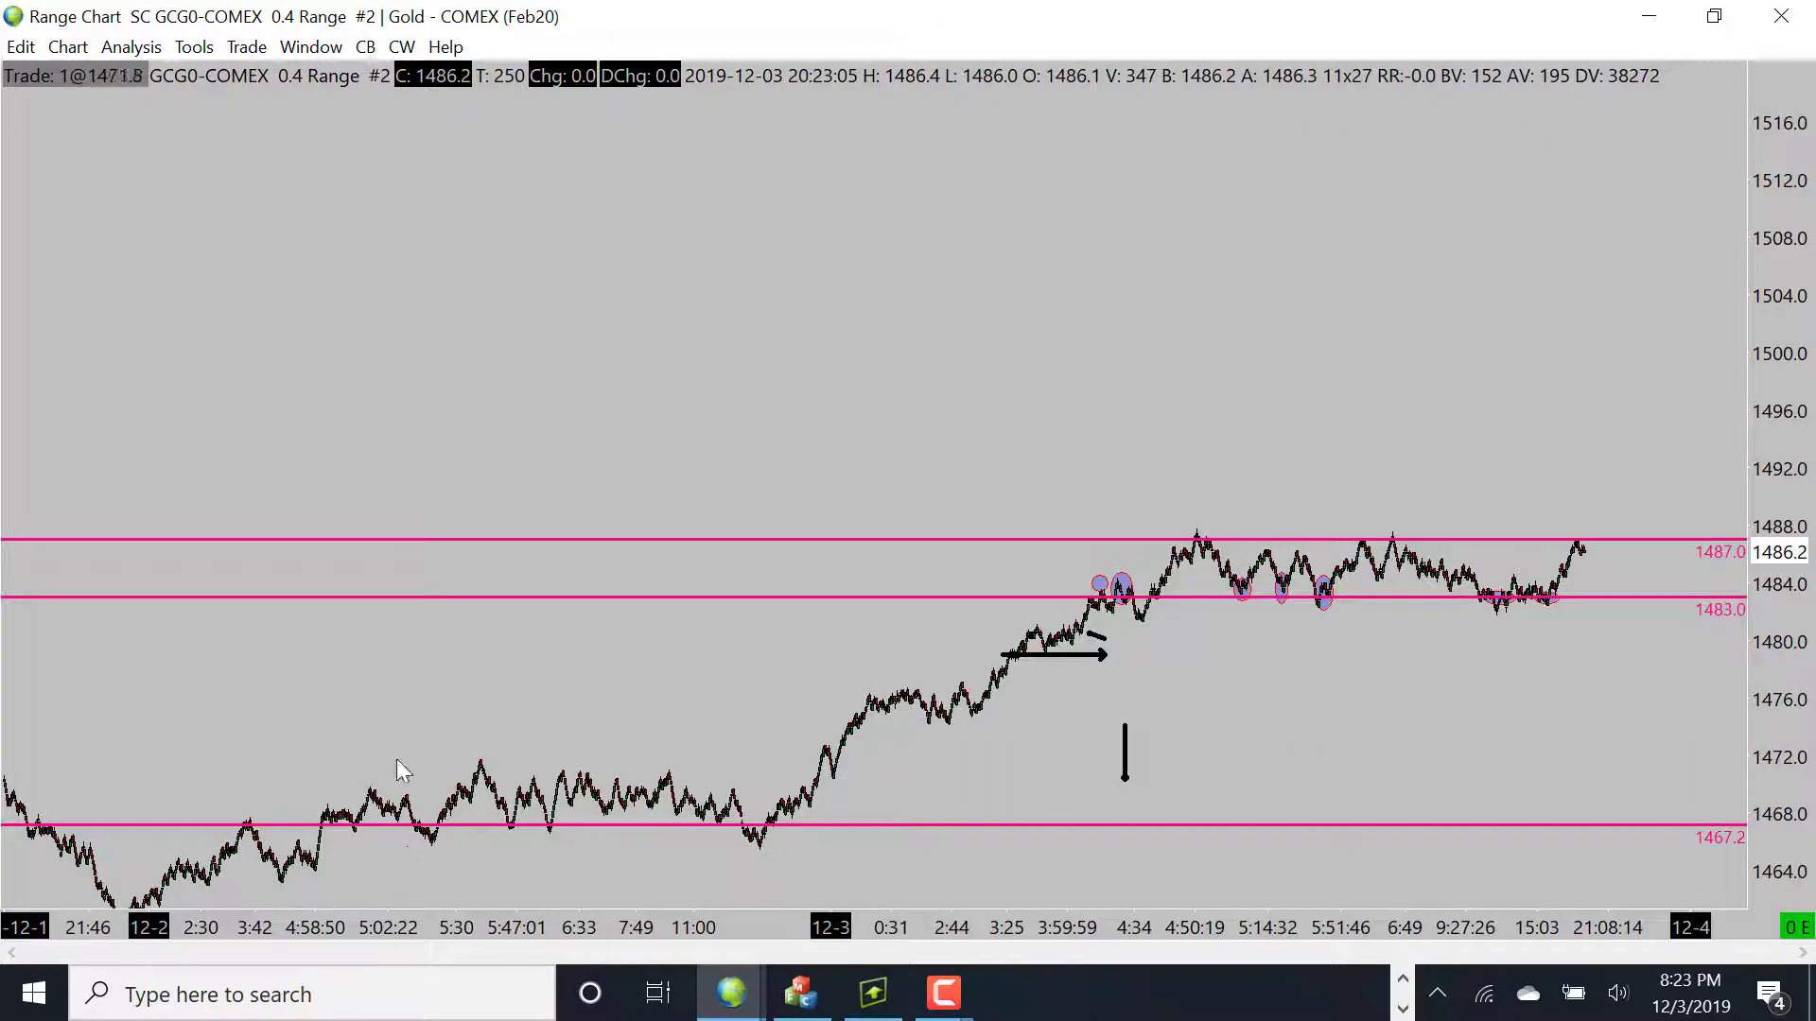
drag(236, 838, 833, 831)
drag(796, 716, 1071, 715)
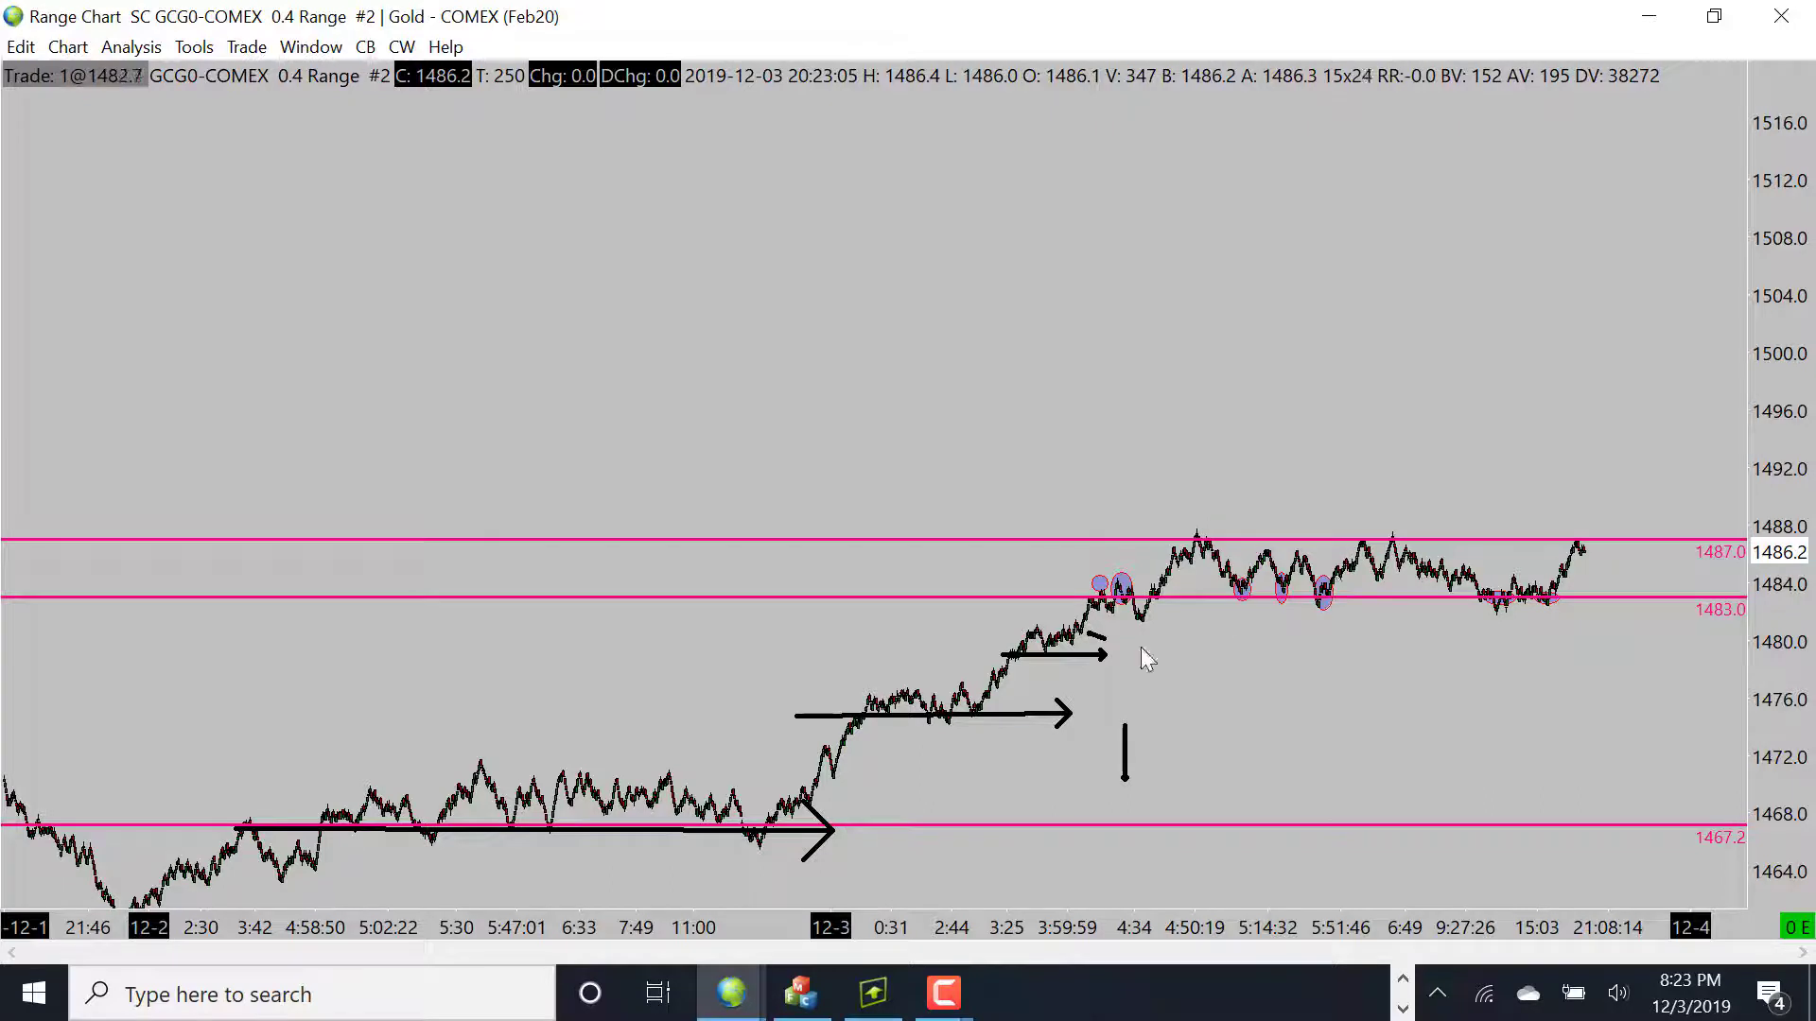
Draw a rising diagonal arrow along the uptrend from about 1465 to about 1494 and erase it.
drag(750, 852, 1480, 437)
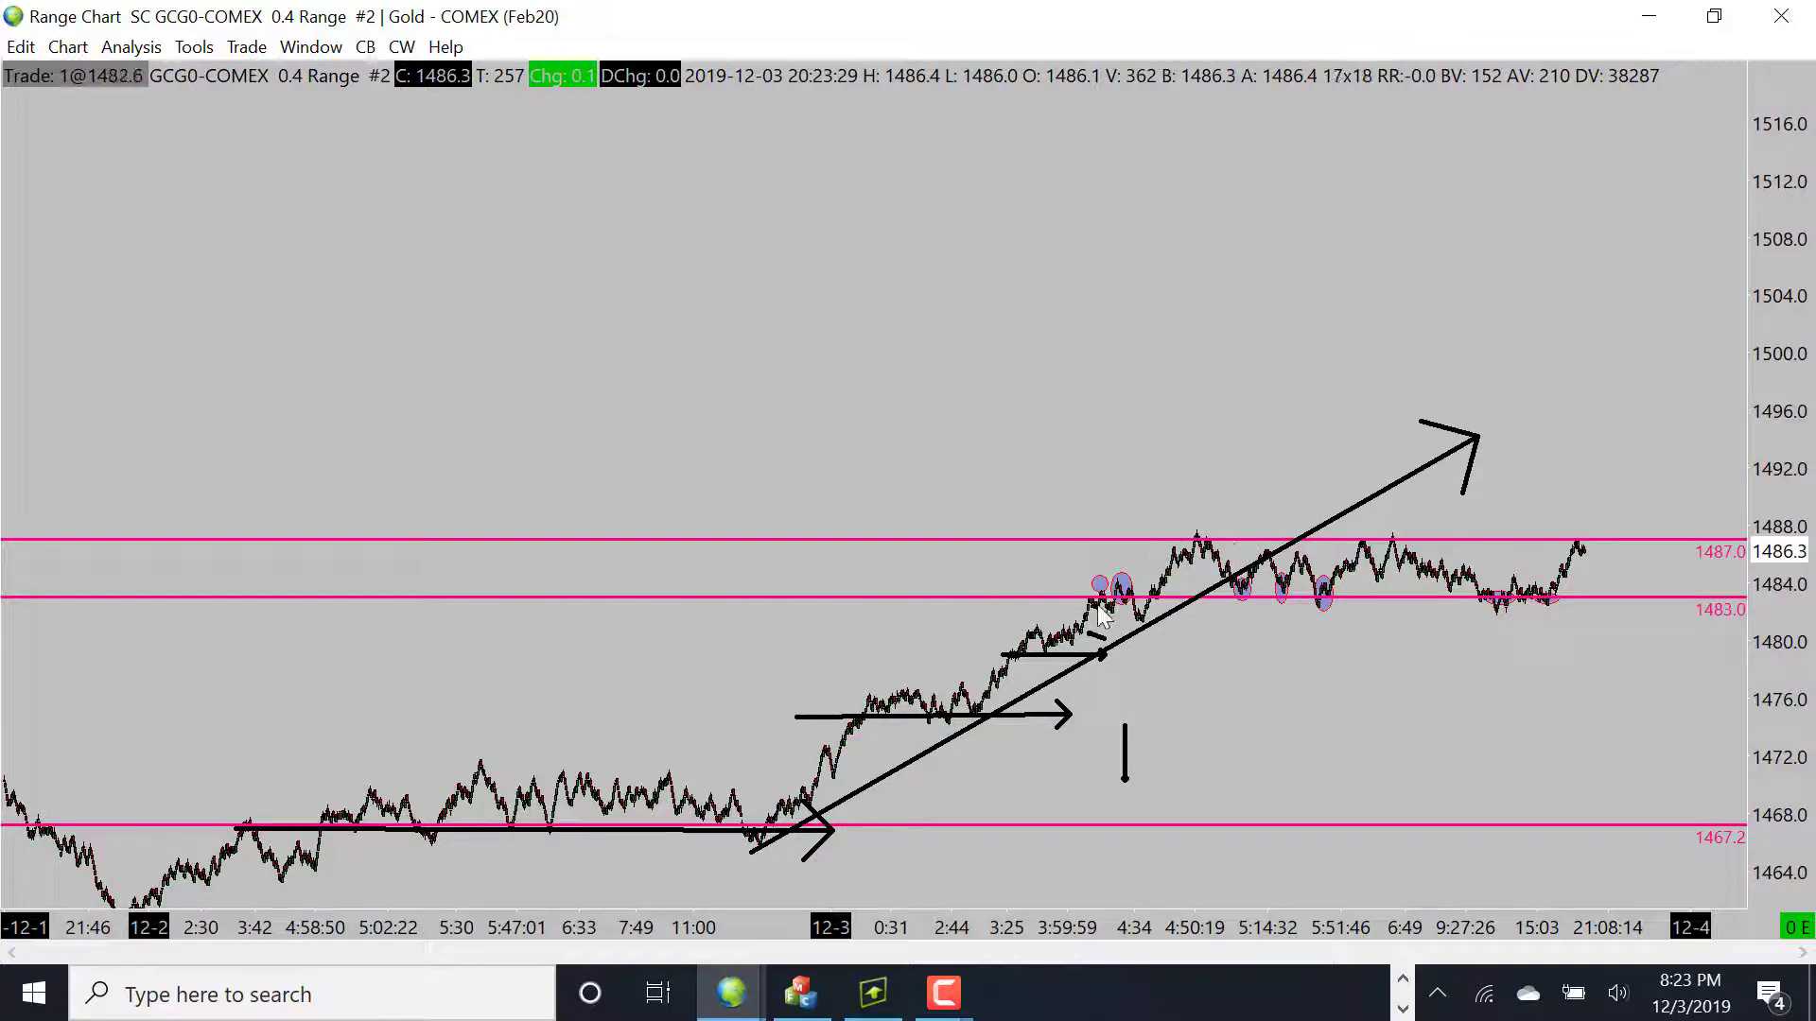
right_click(1387, 509)
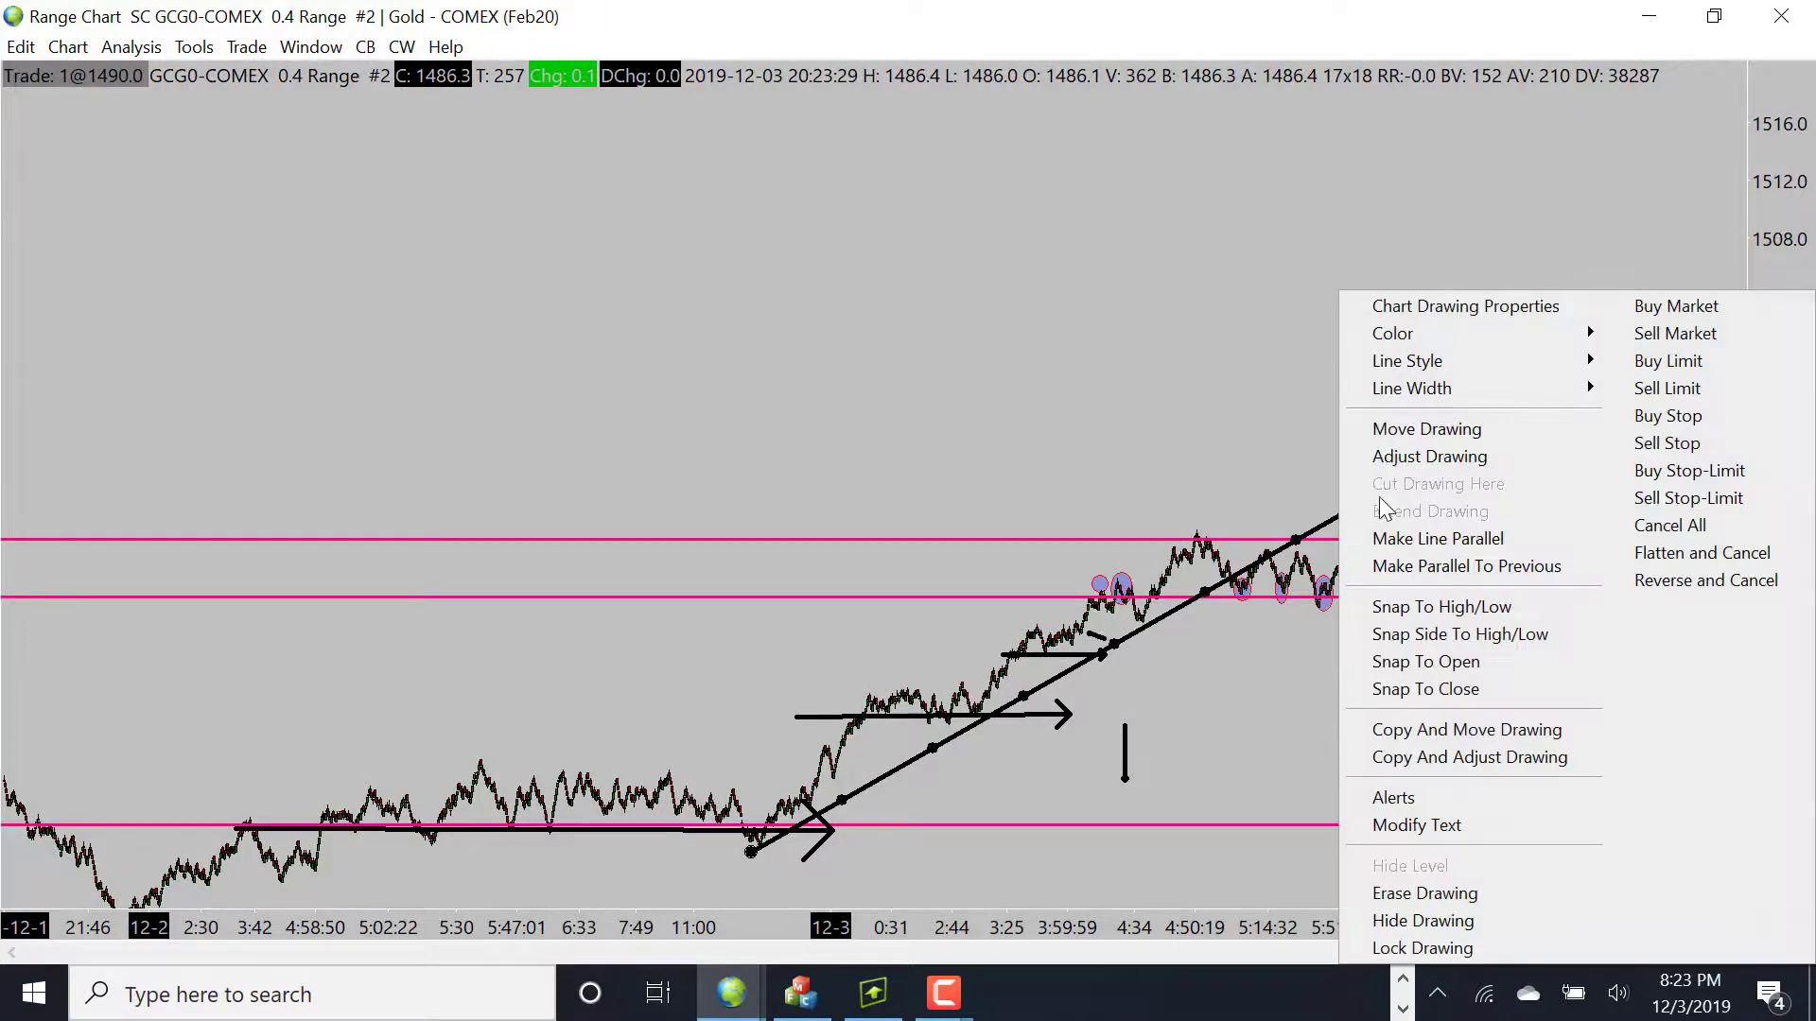
click(1398, 893)
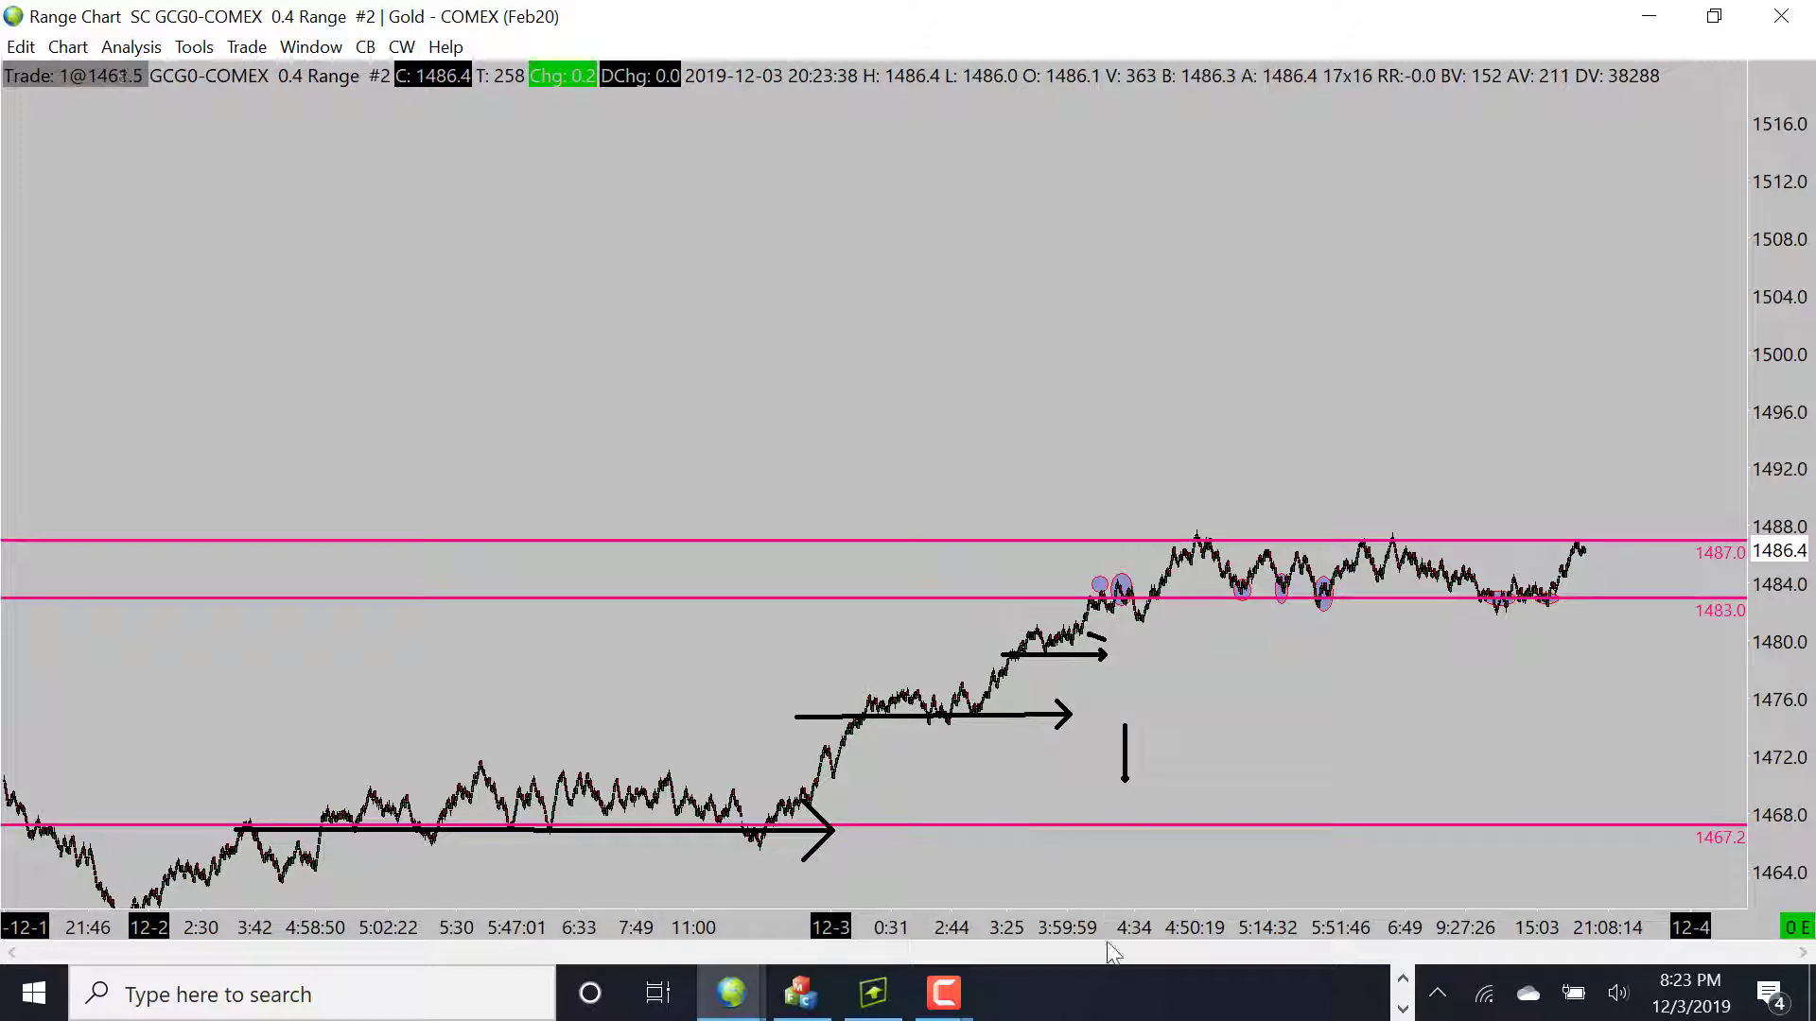
Erase the short slanted arrow near 1480.5, just below the first ellipse.
drag(1109, 926, 1048, 923)
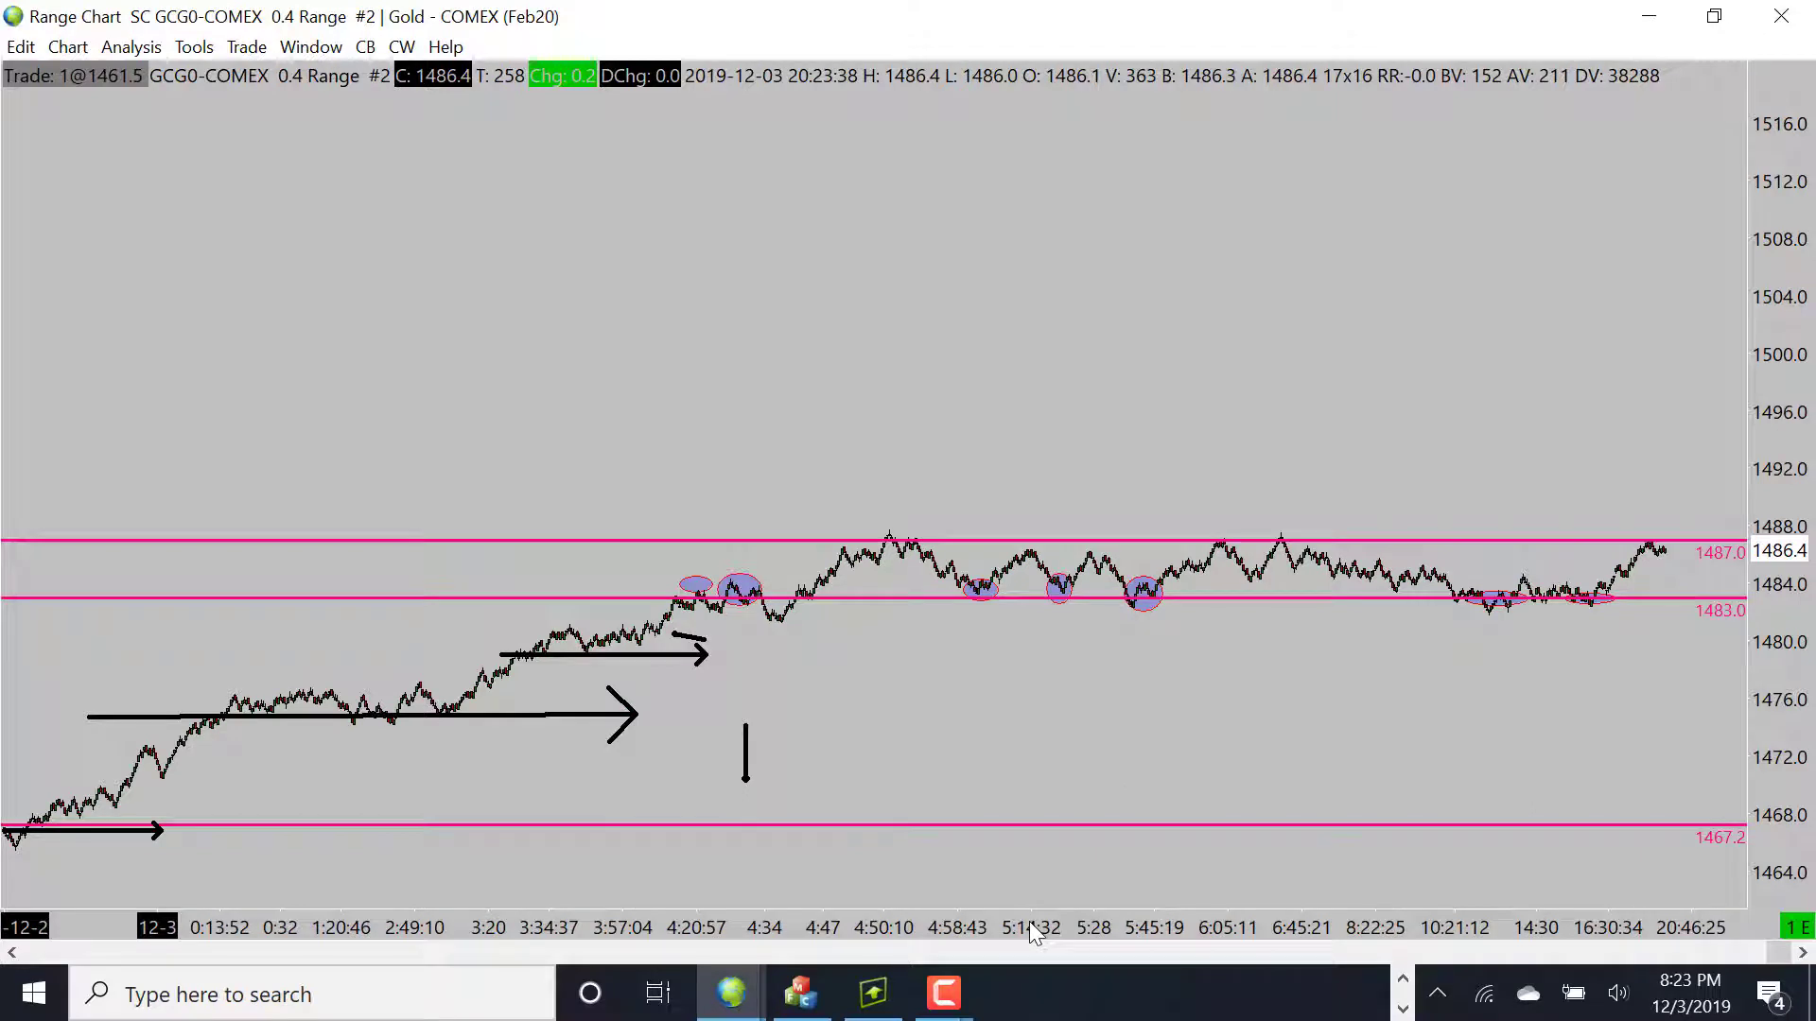
drag(1776, 515, 1776, 577)
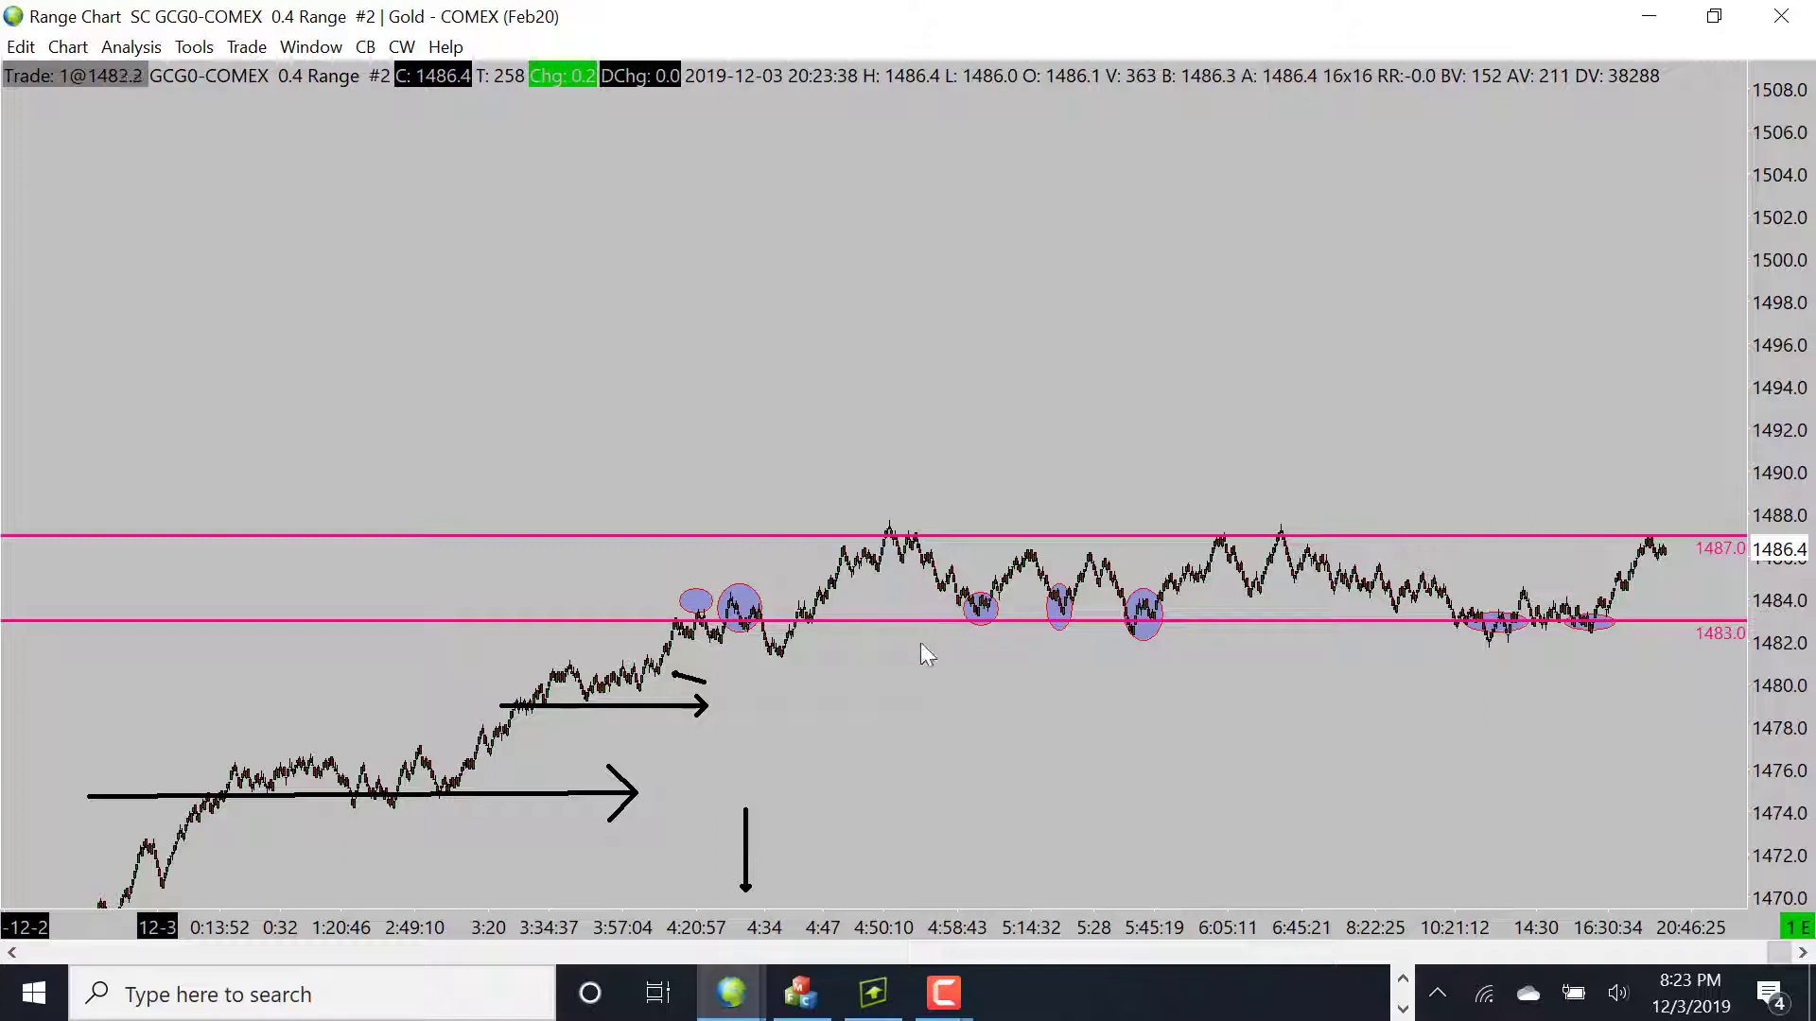
drag(694, 677, 692, 687)
right_click(671, 678)
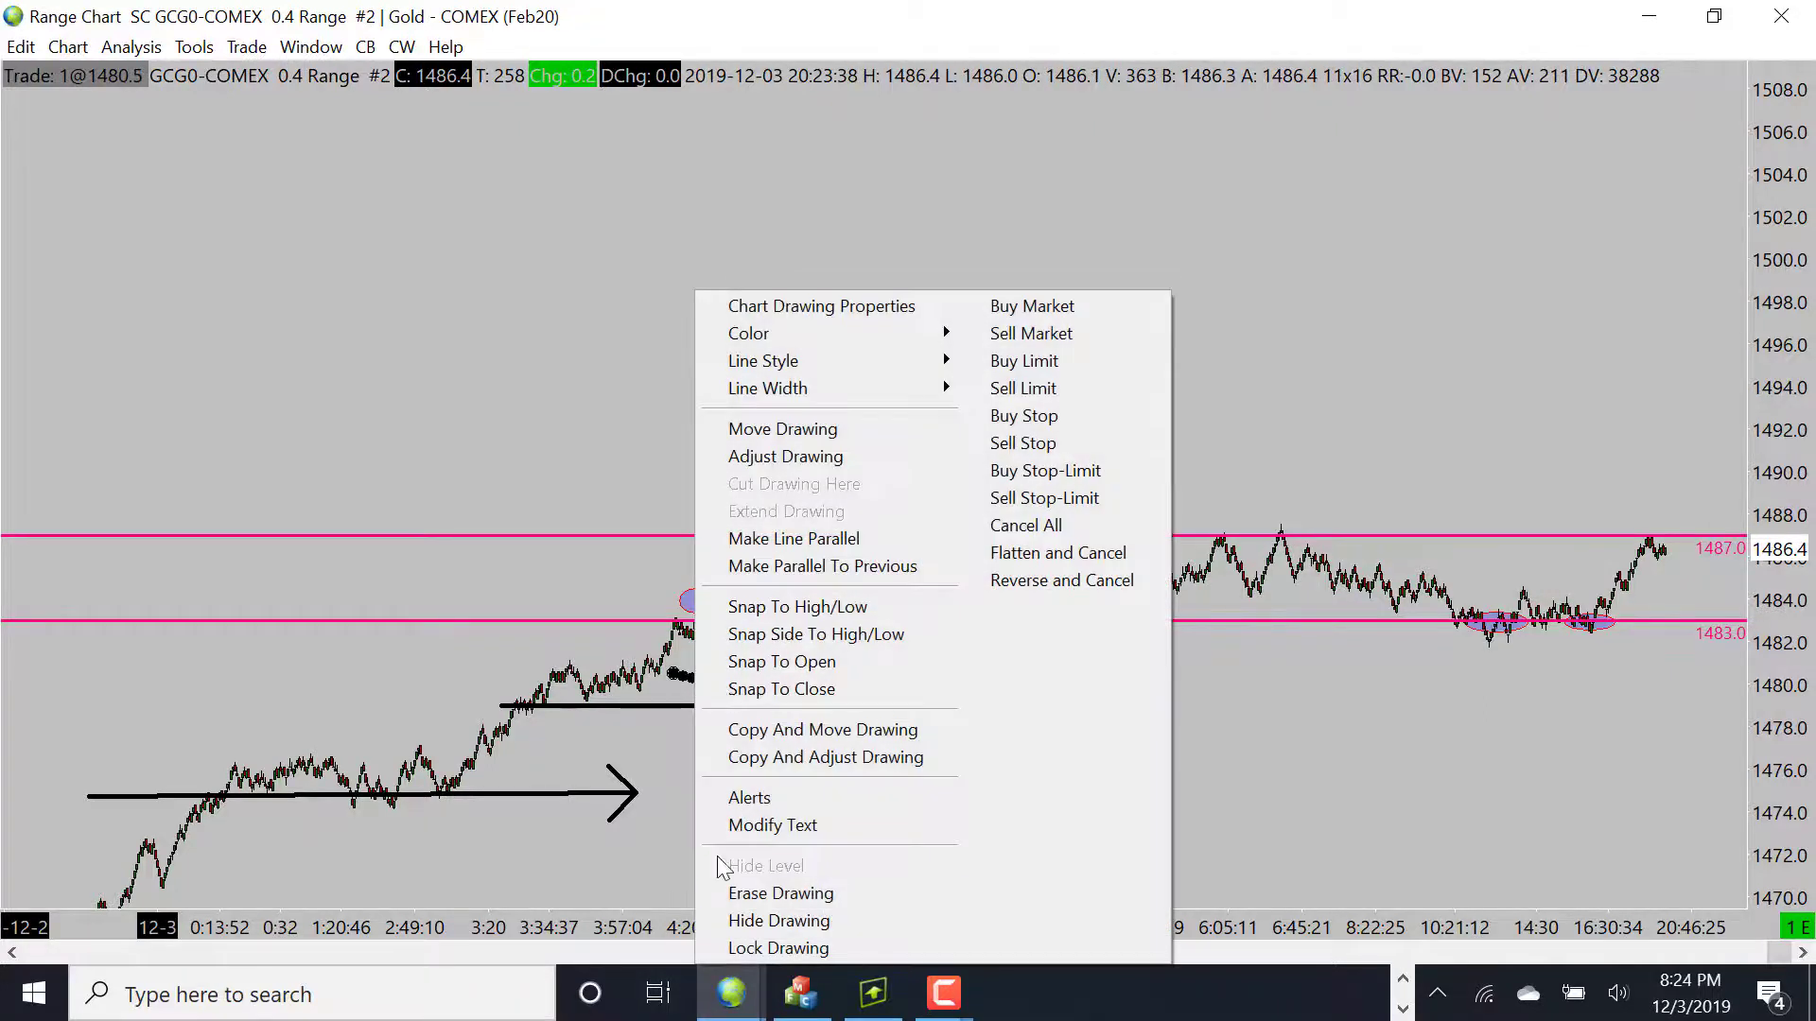
click(733, 885)
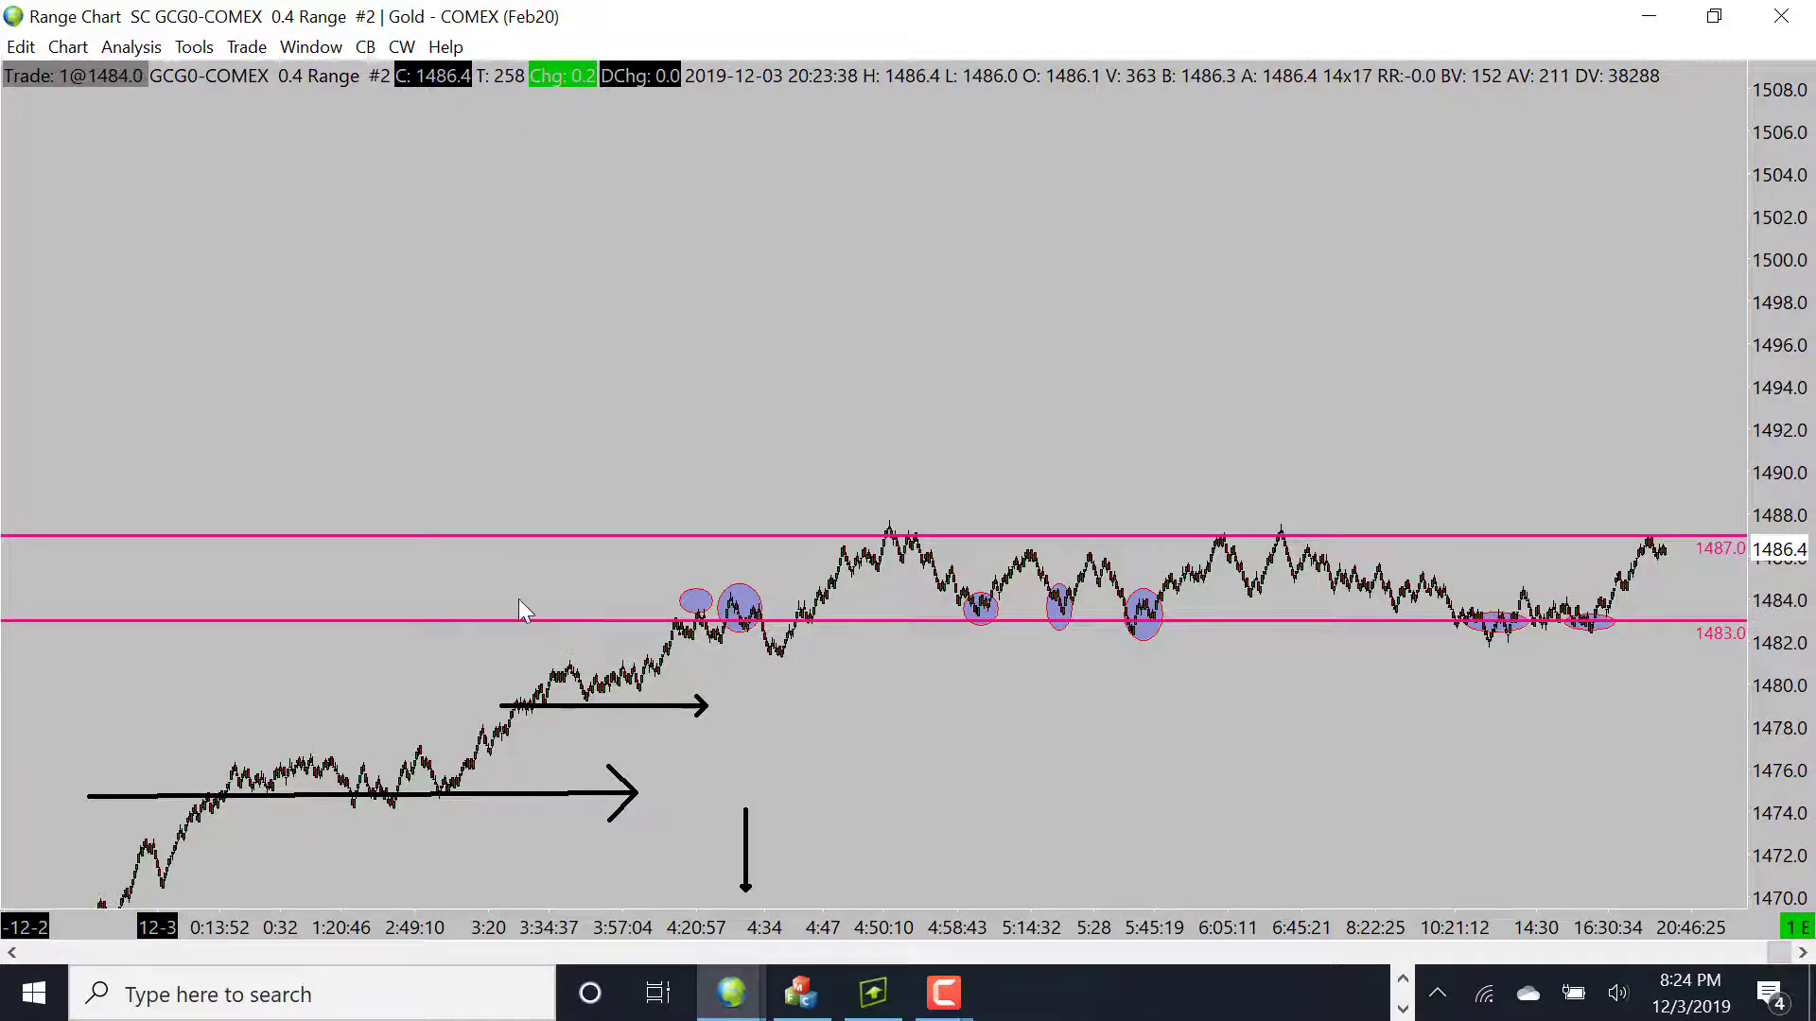
Draw an arrow to the first ellipse, a diagonal arrow to the low after the second ellipse, and a long rightward arrow along about 1481.5.
drag(586, 599, 679, 601)
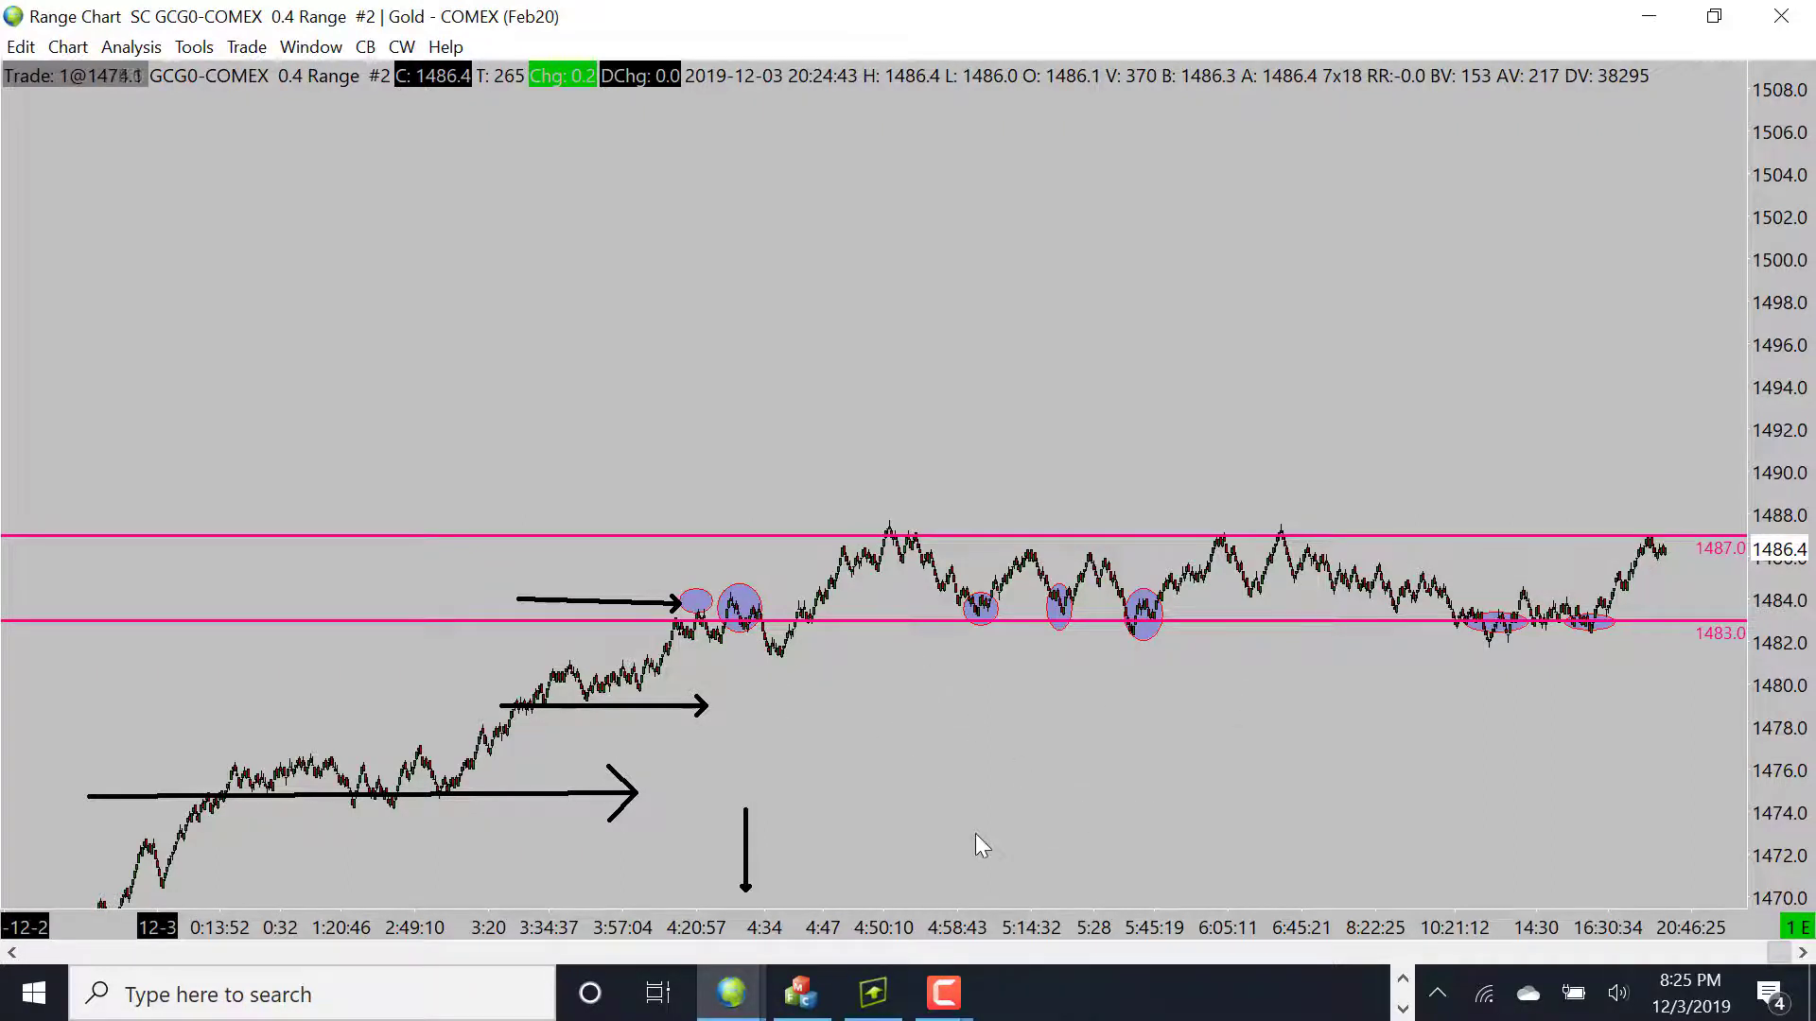
drag(960, 811, 795, 664)
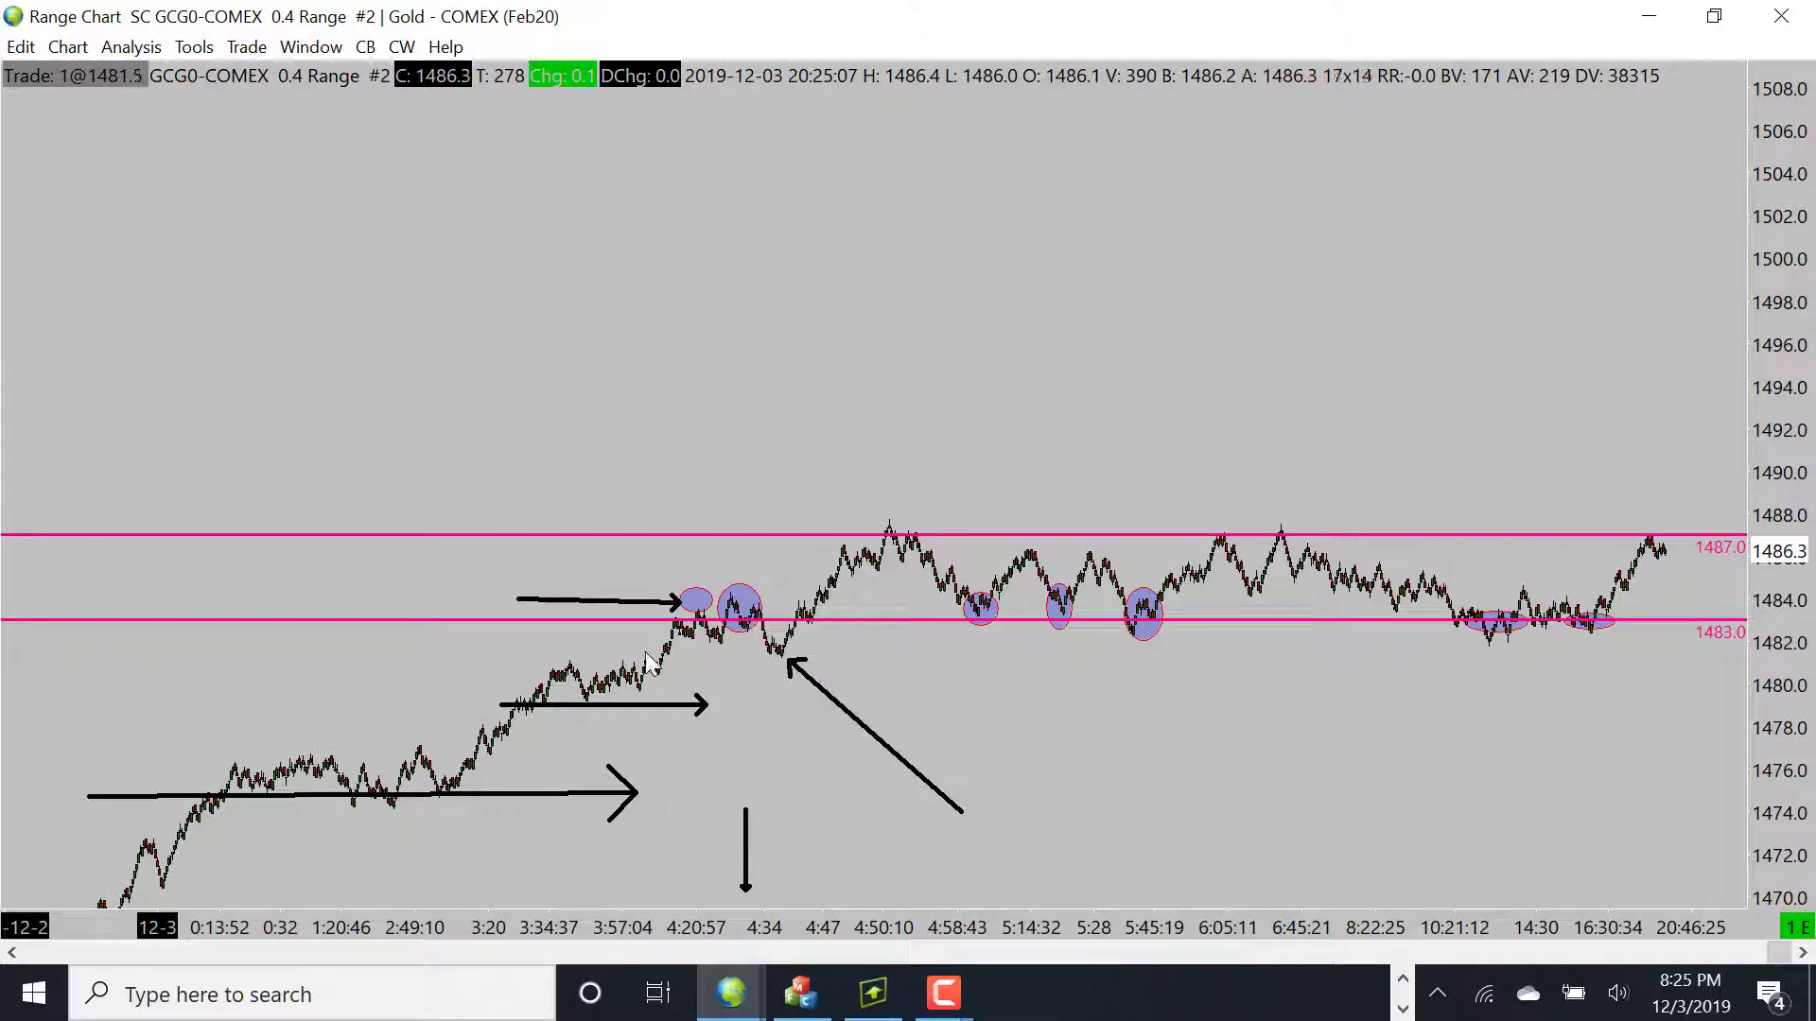
drag(568, 659, 1627, 650)
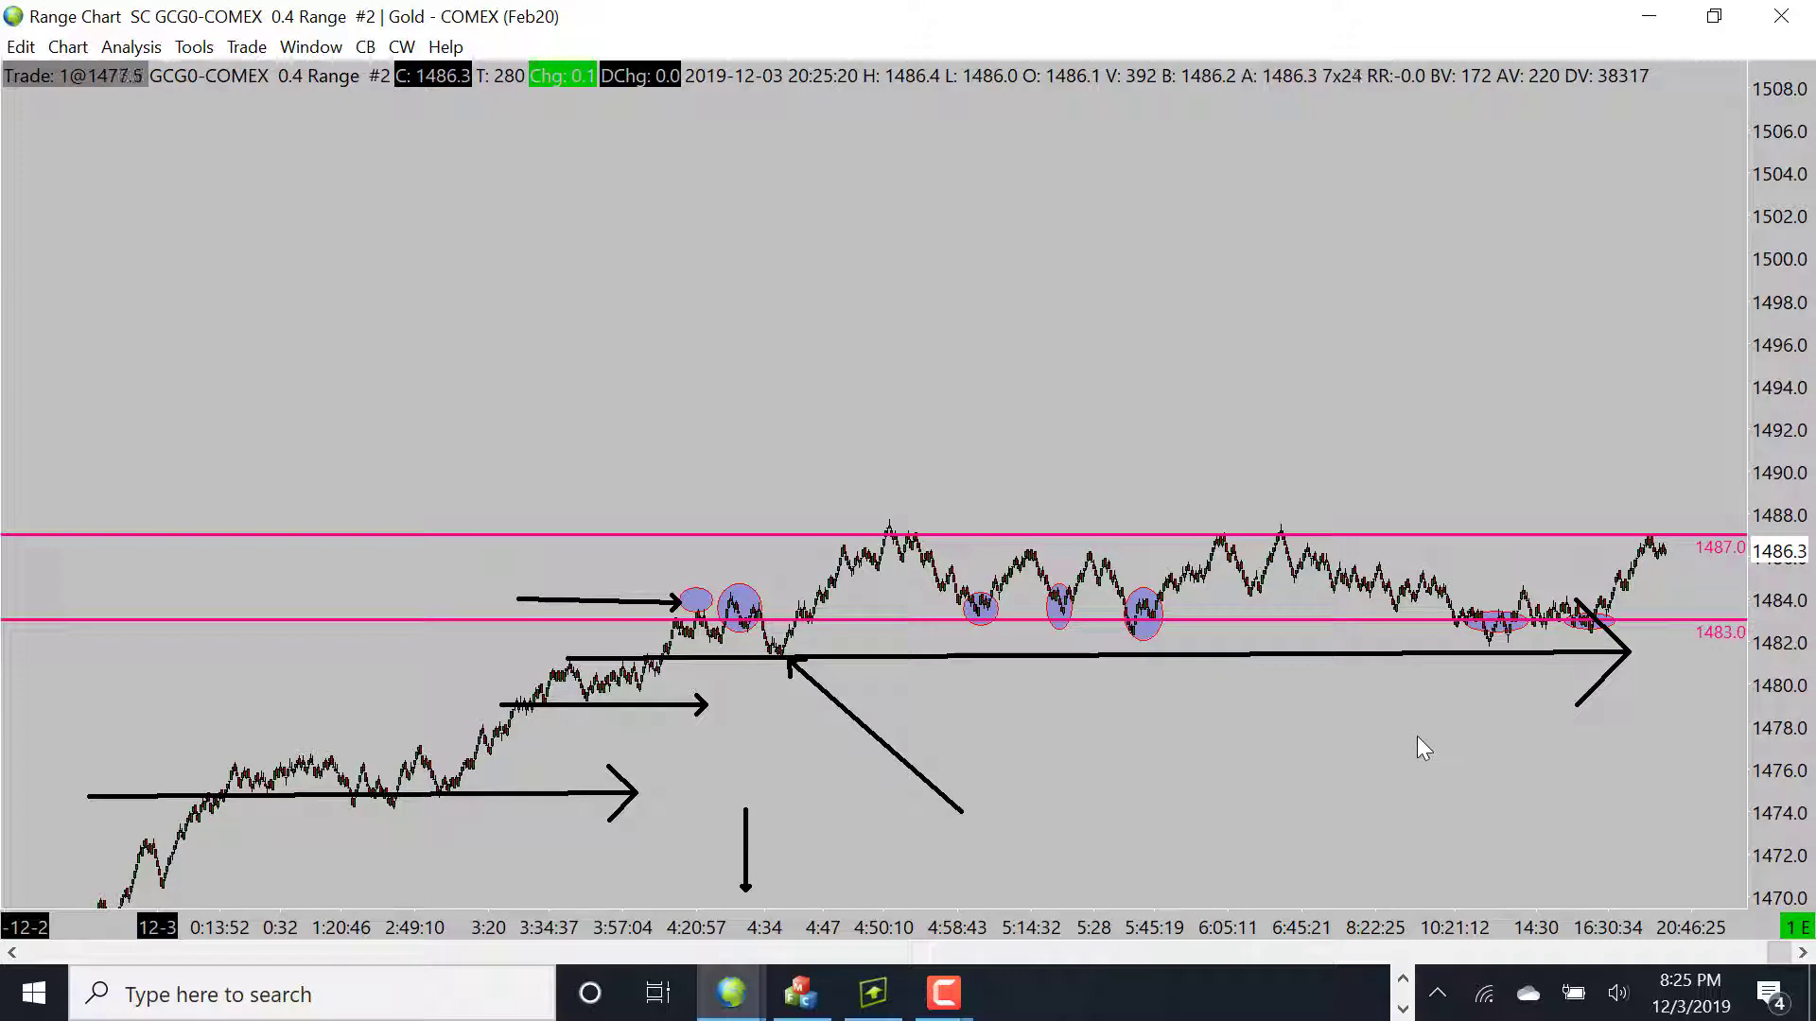
Erase the diagonal arrow and draw upward arrows to the three ellipses between about 5:00 and 5:45.
right_click(846, 710)
click(872, 633)
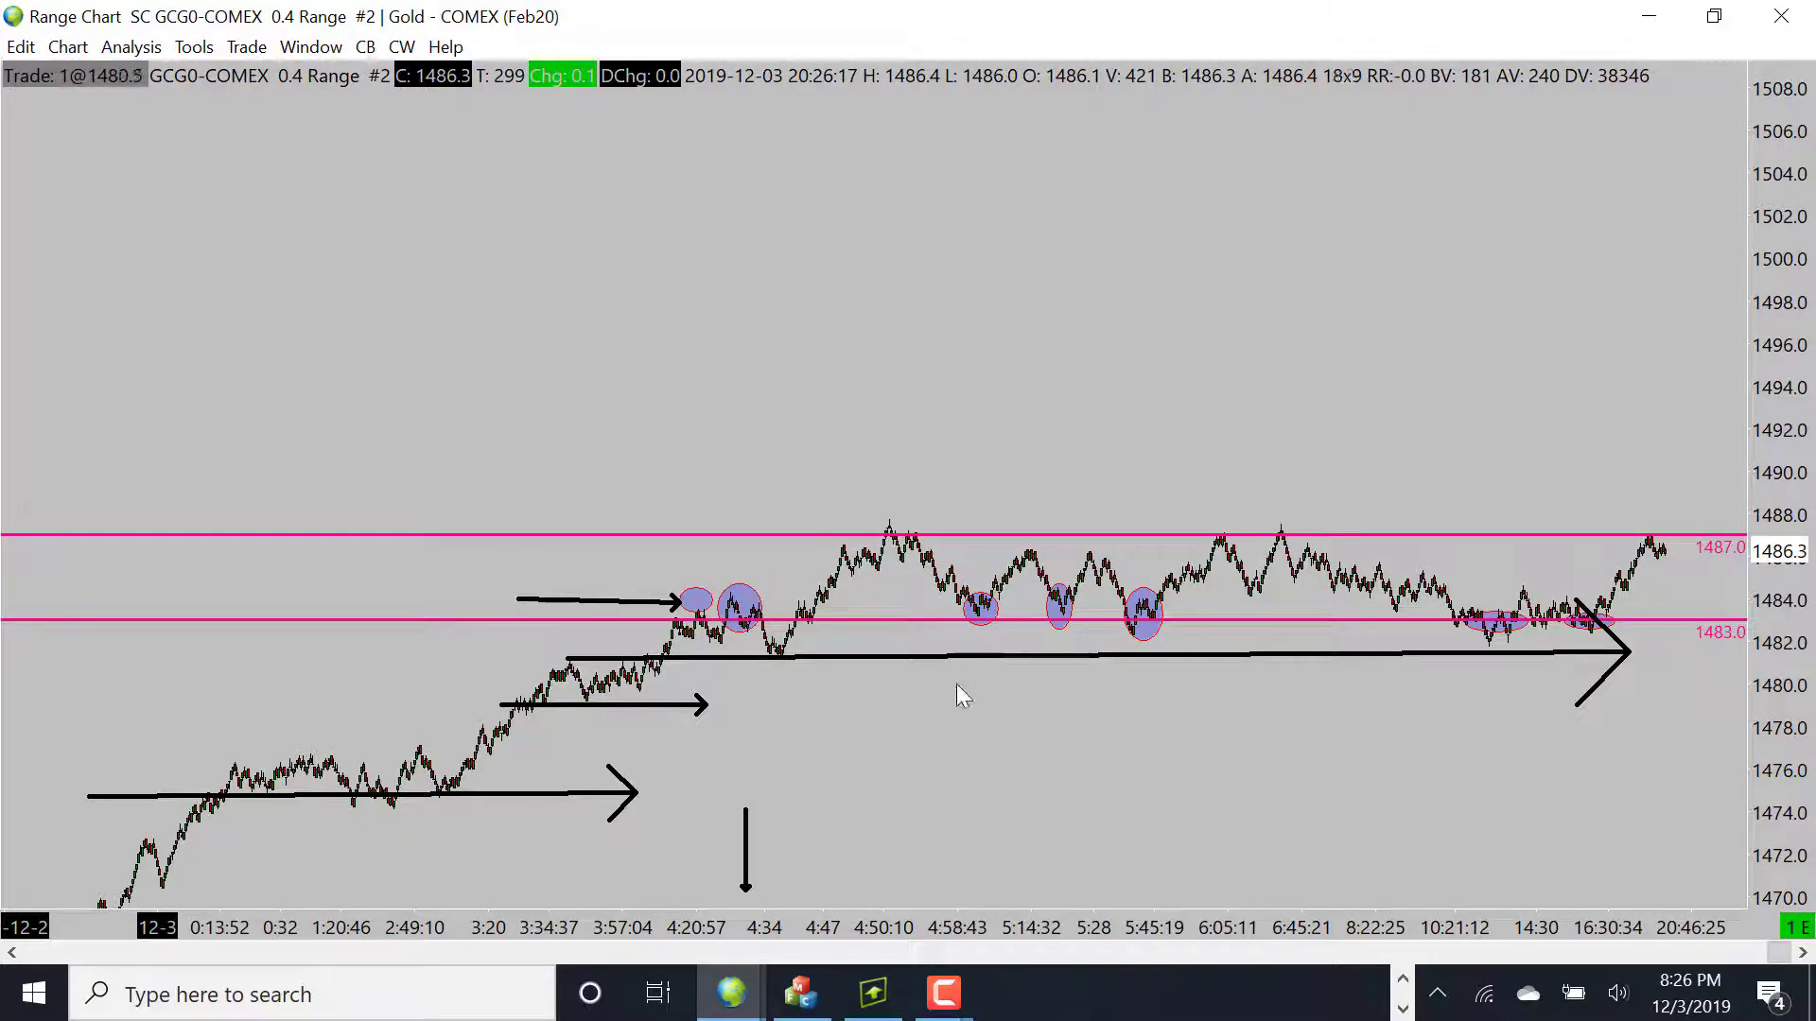
drag(1021, 749, 1048, 626)
drag(1124, 760, 1133, 643)
Draw a short rightward arrow just below the 1483.0 line under the first two ellipses and erase it.
drag(621, 631, 863, 636)
drag(636, 641, 902, 641)
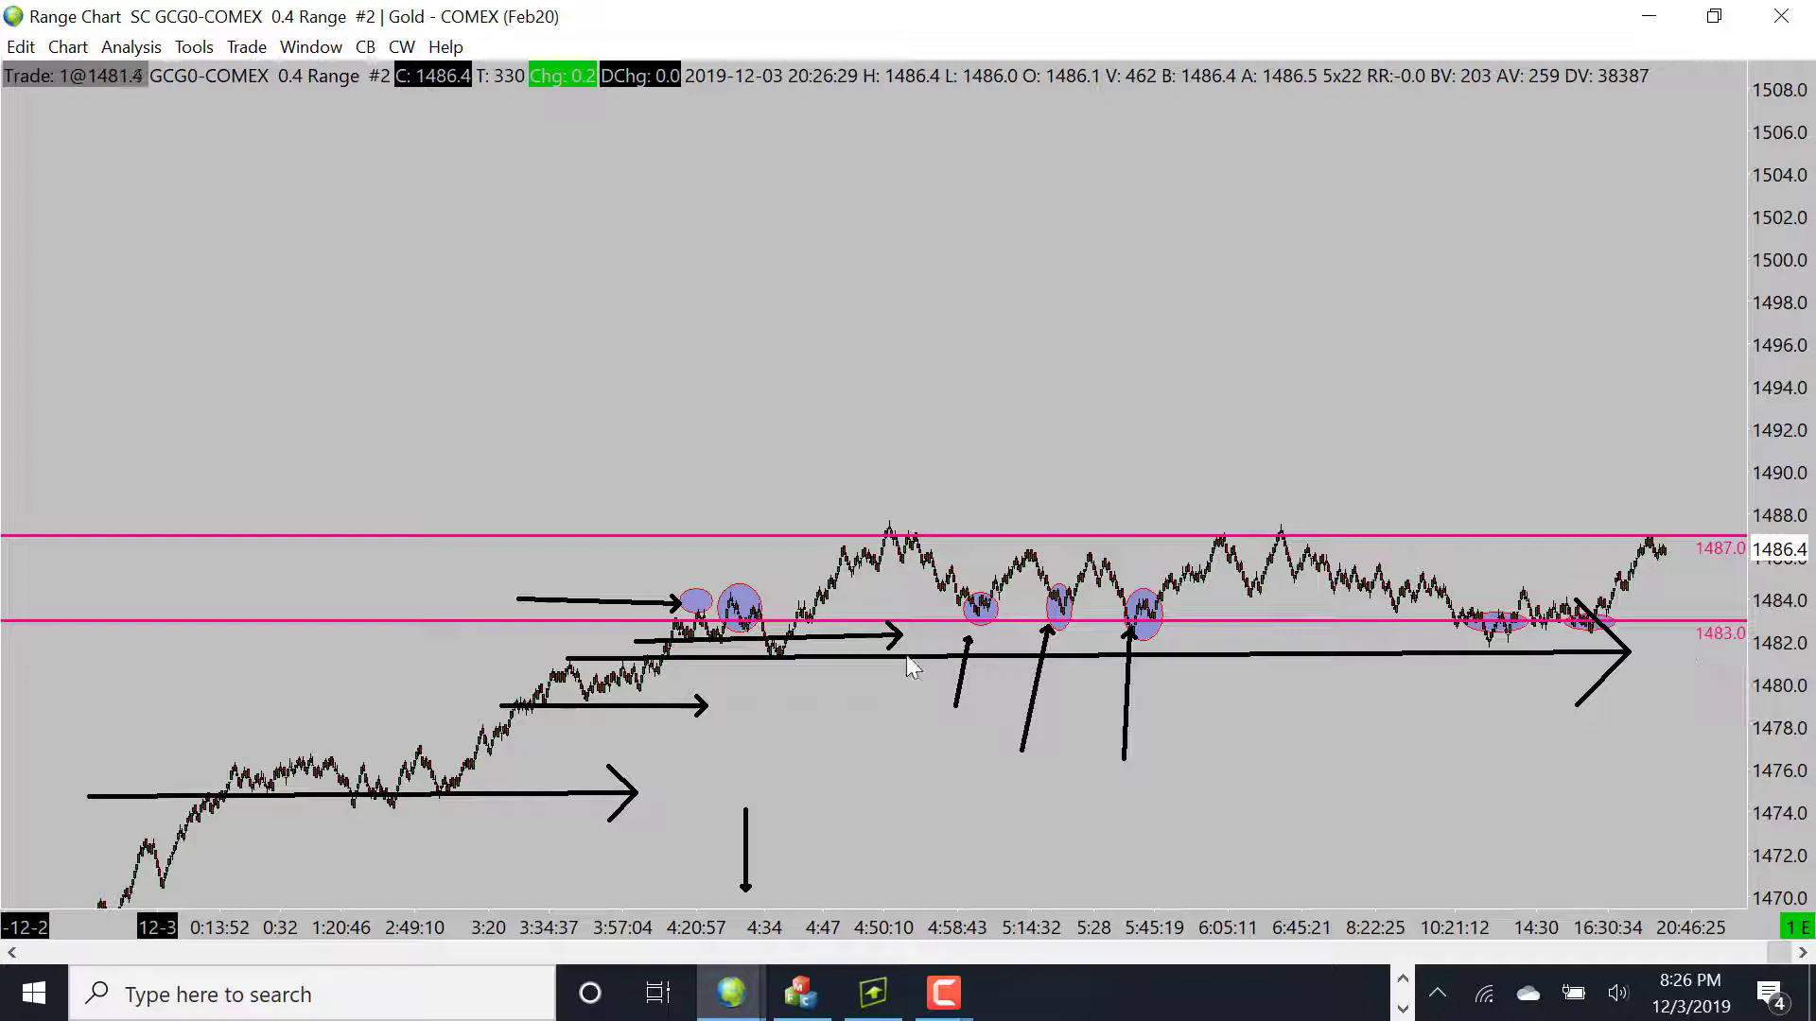
right_click(815, 633)
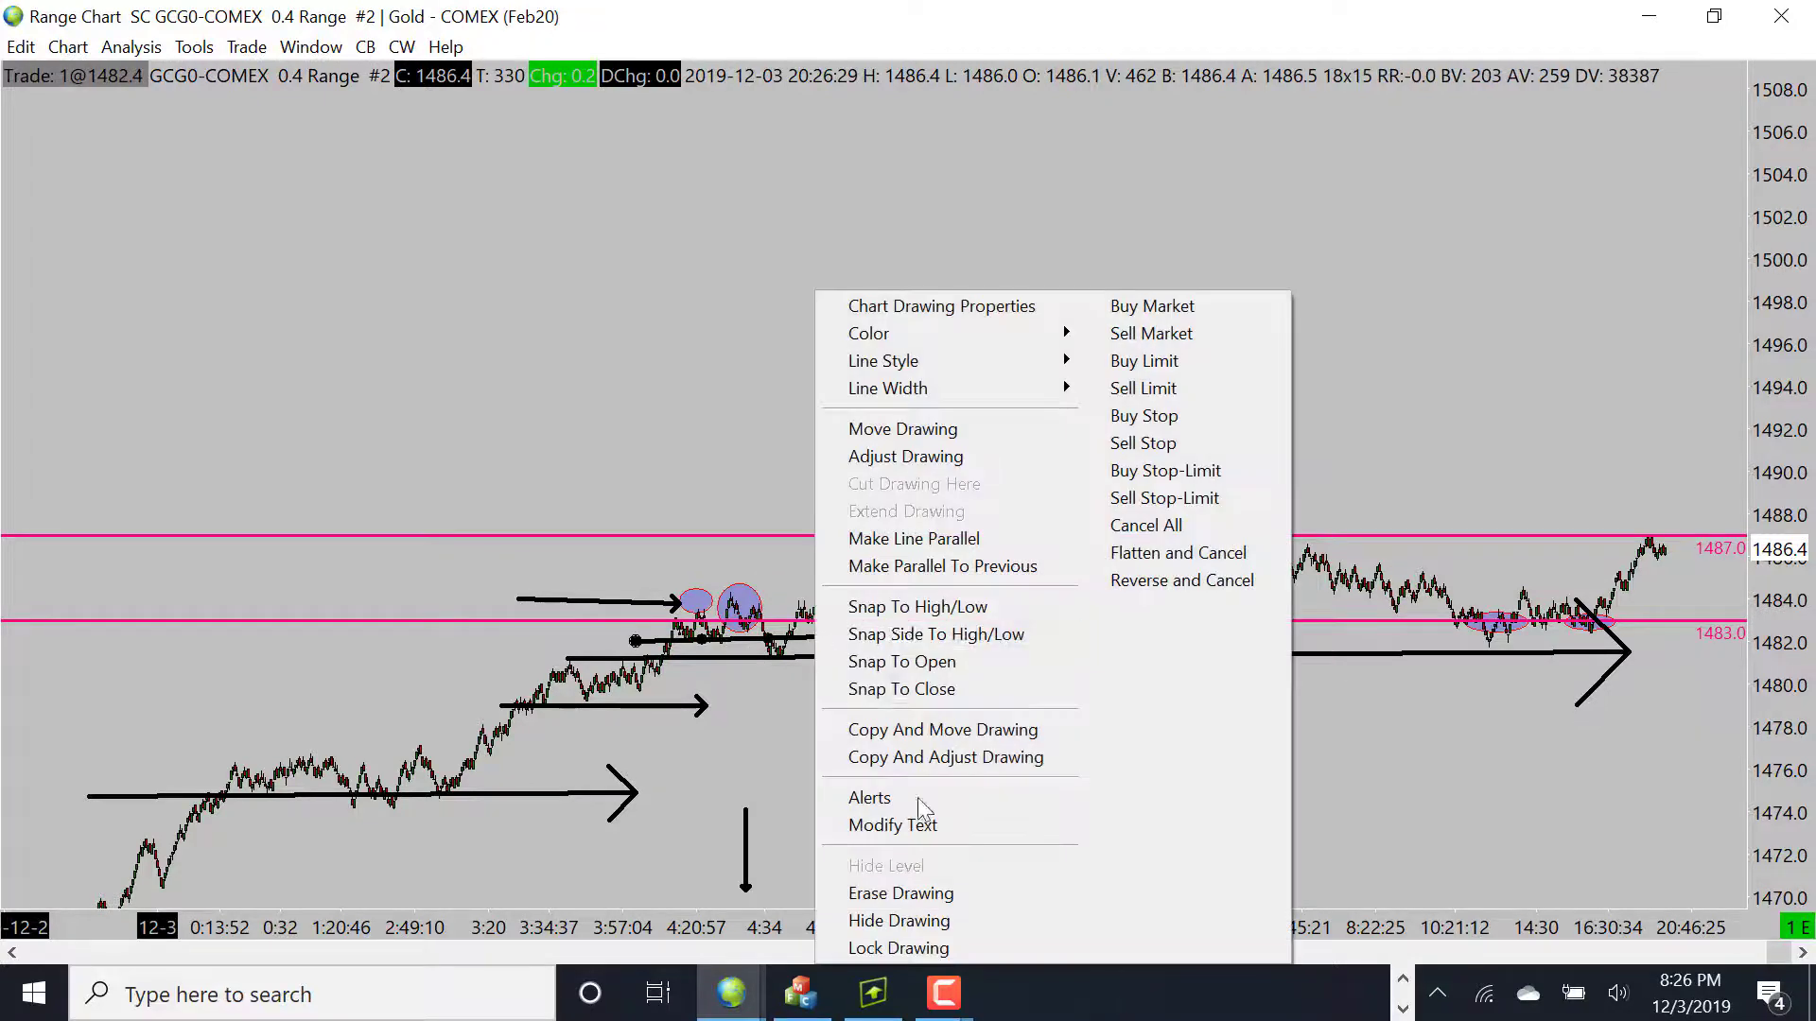
click(930, 895)
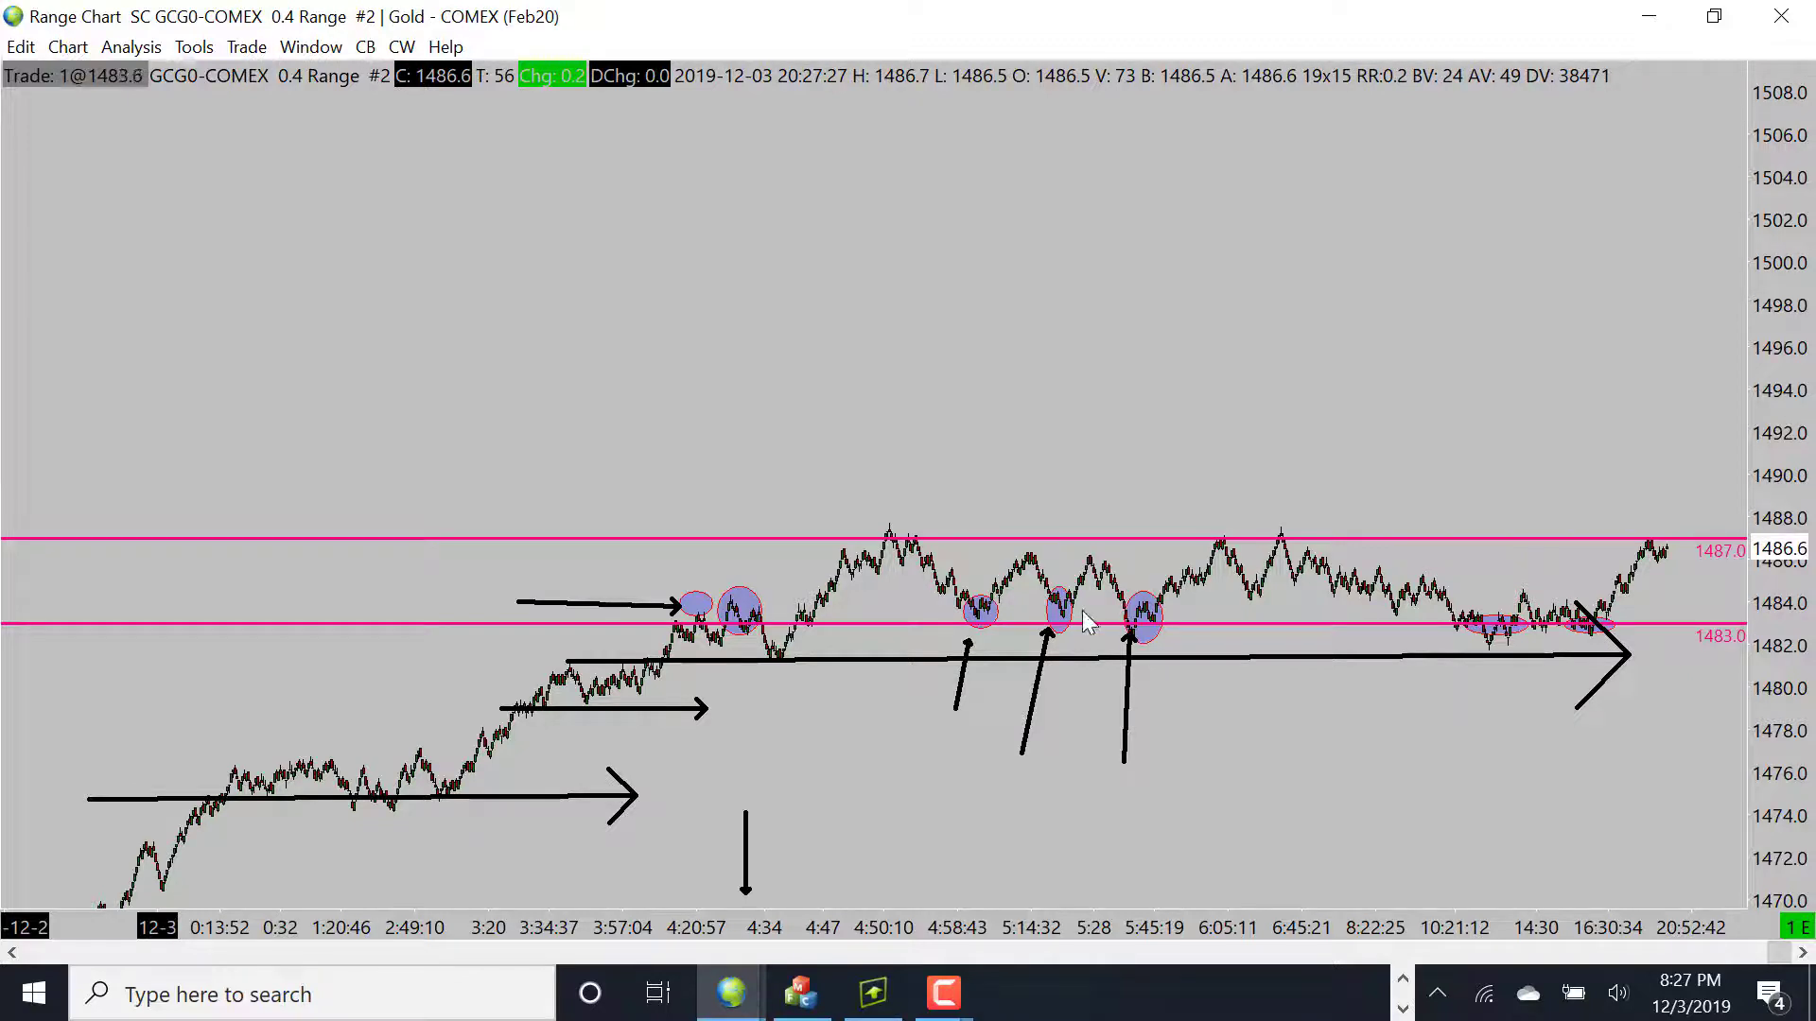
Erase the arrow pointing to the first ellipse and draw a second upward arrow to the ellipse near 5:45.
right_click(596, 609)
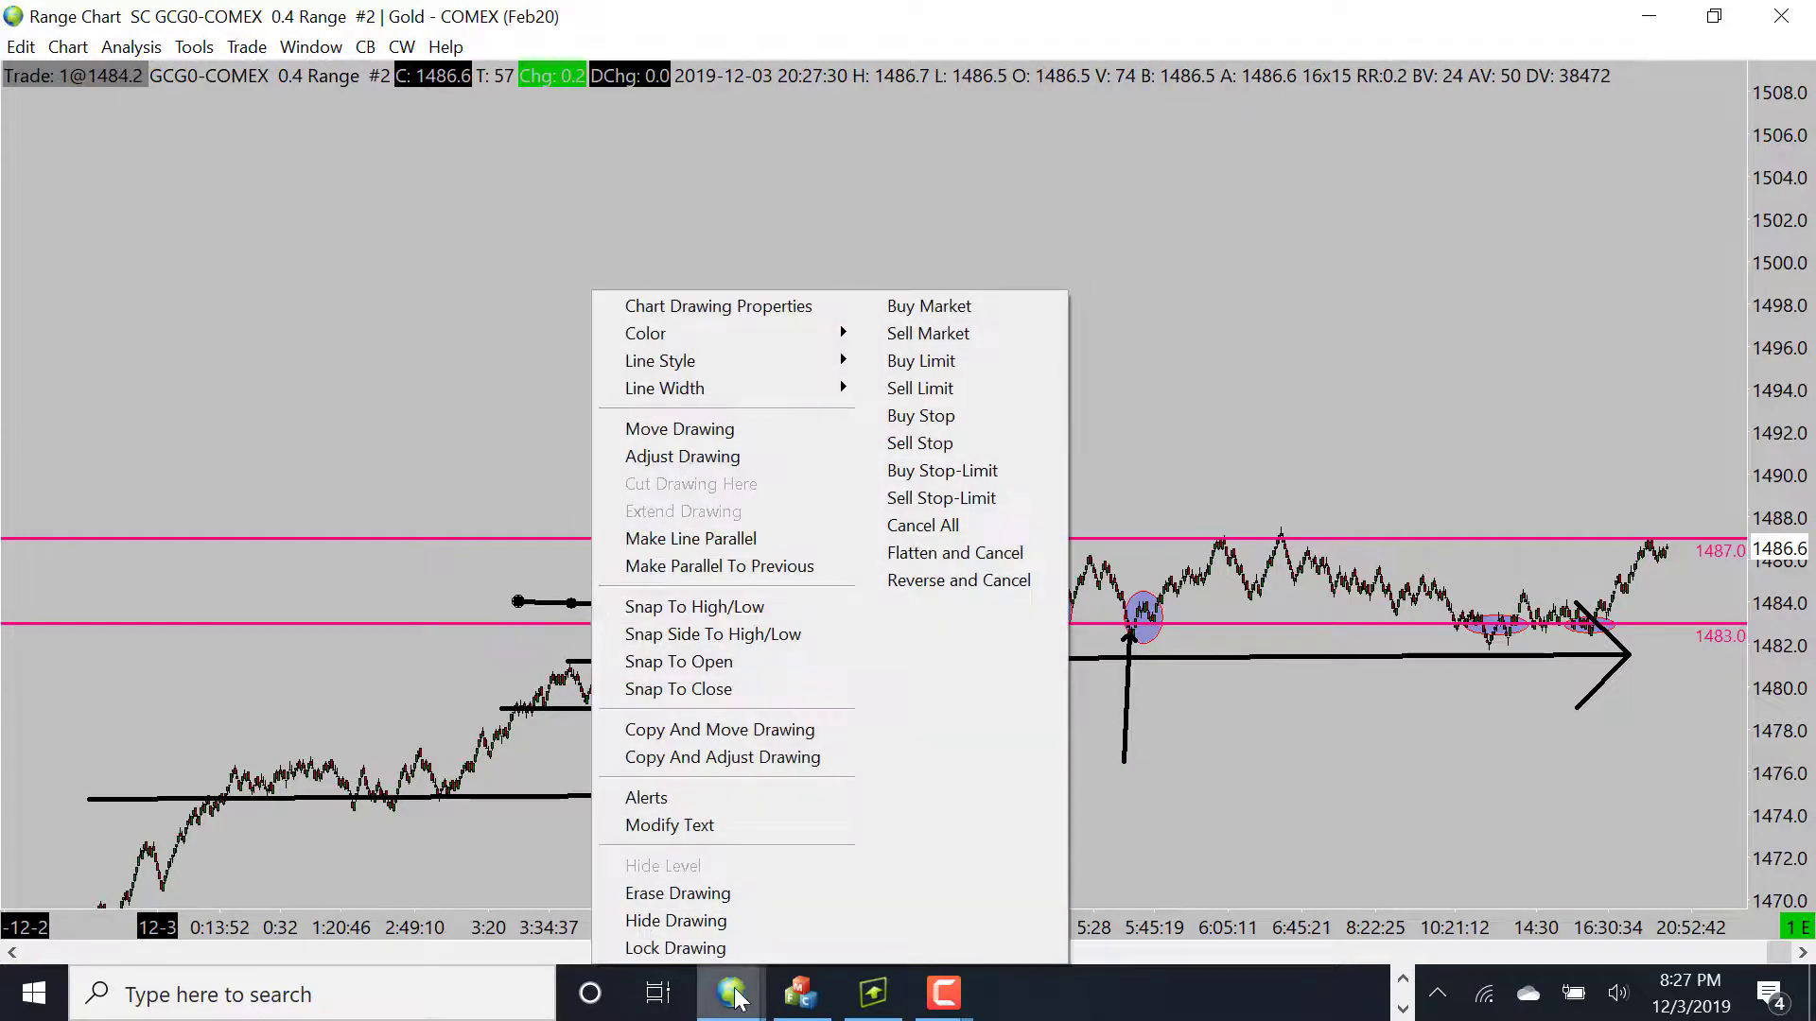
click(754, 914)
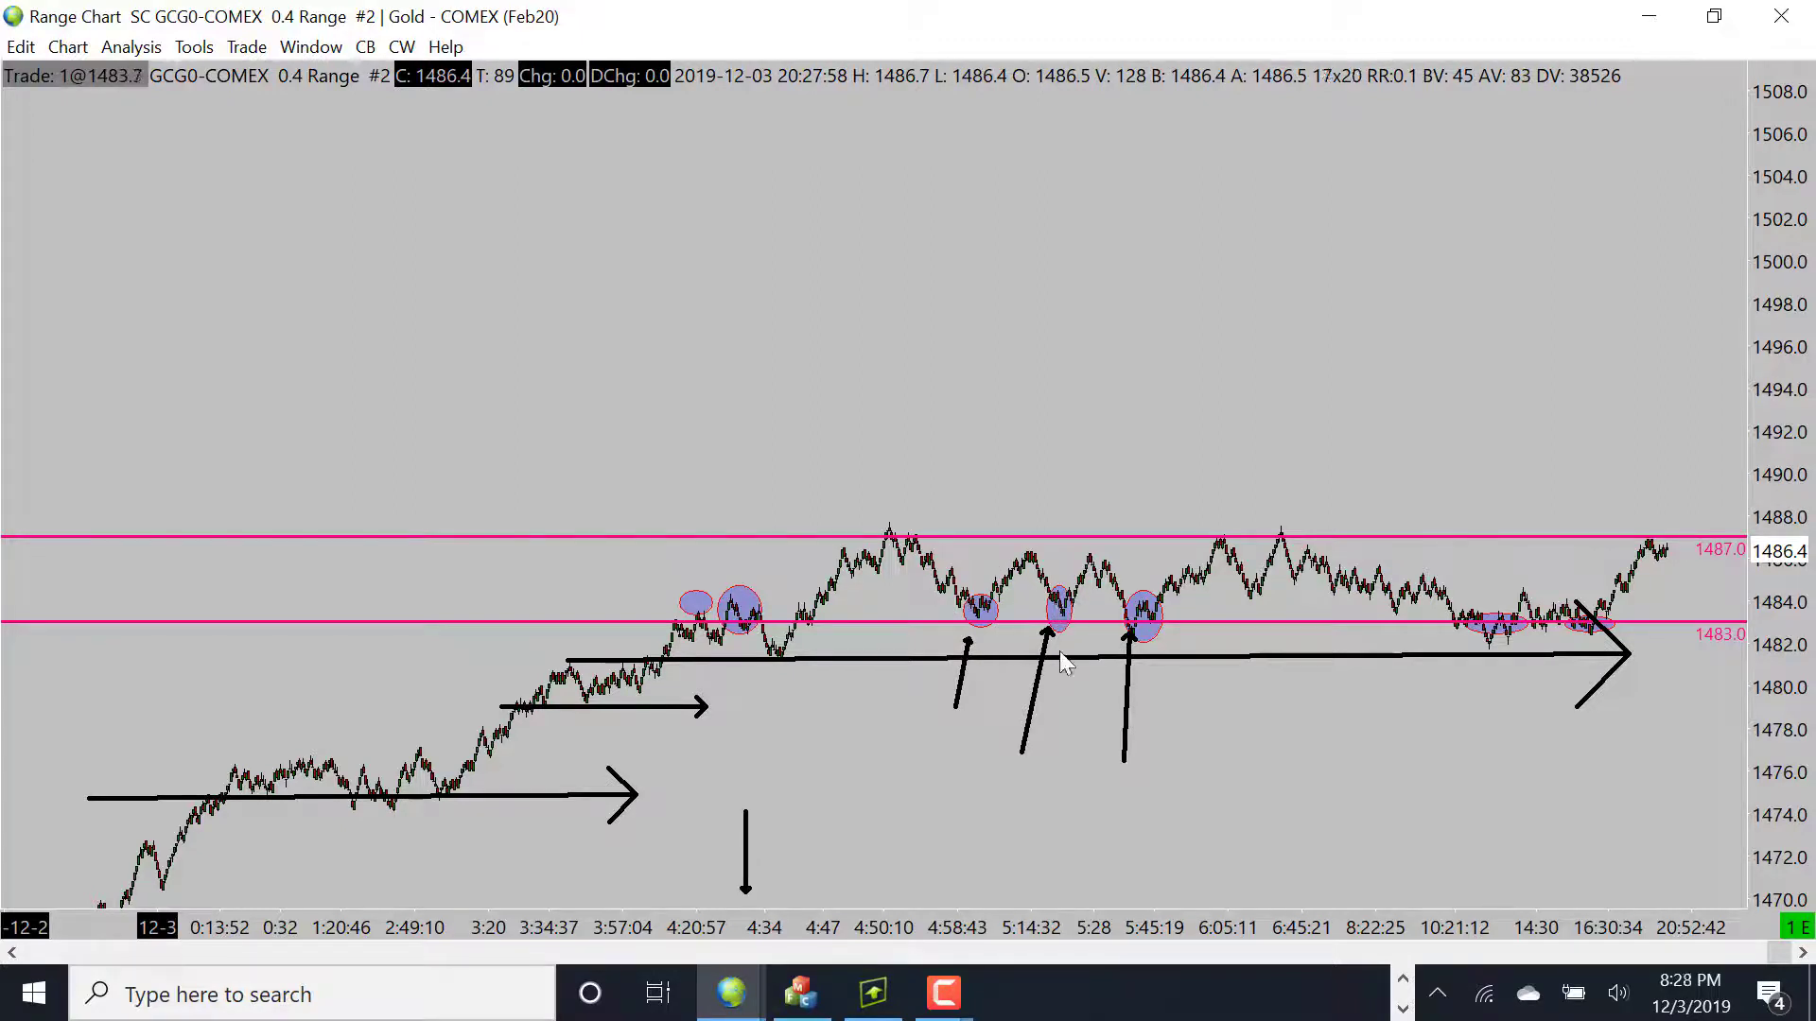
drag(1035, 933, 947, 931)
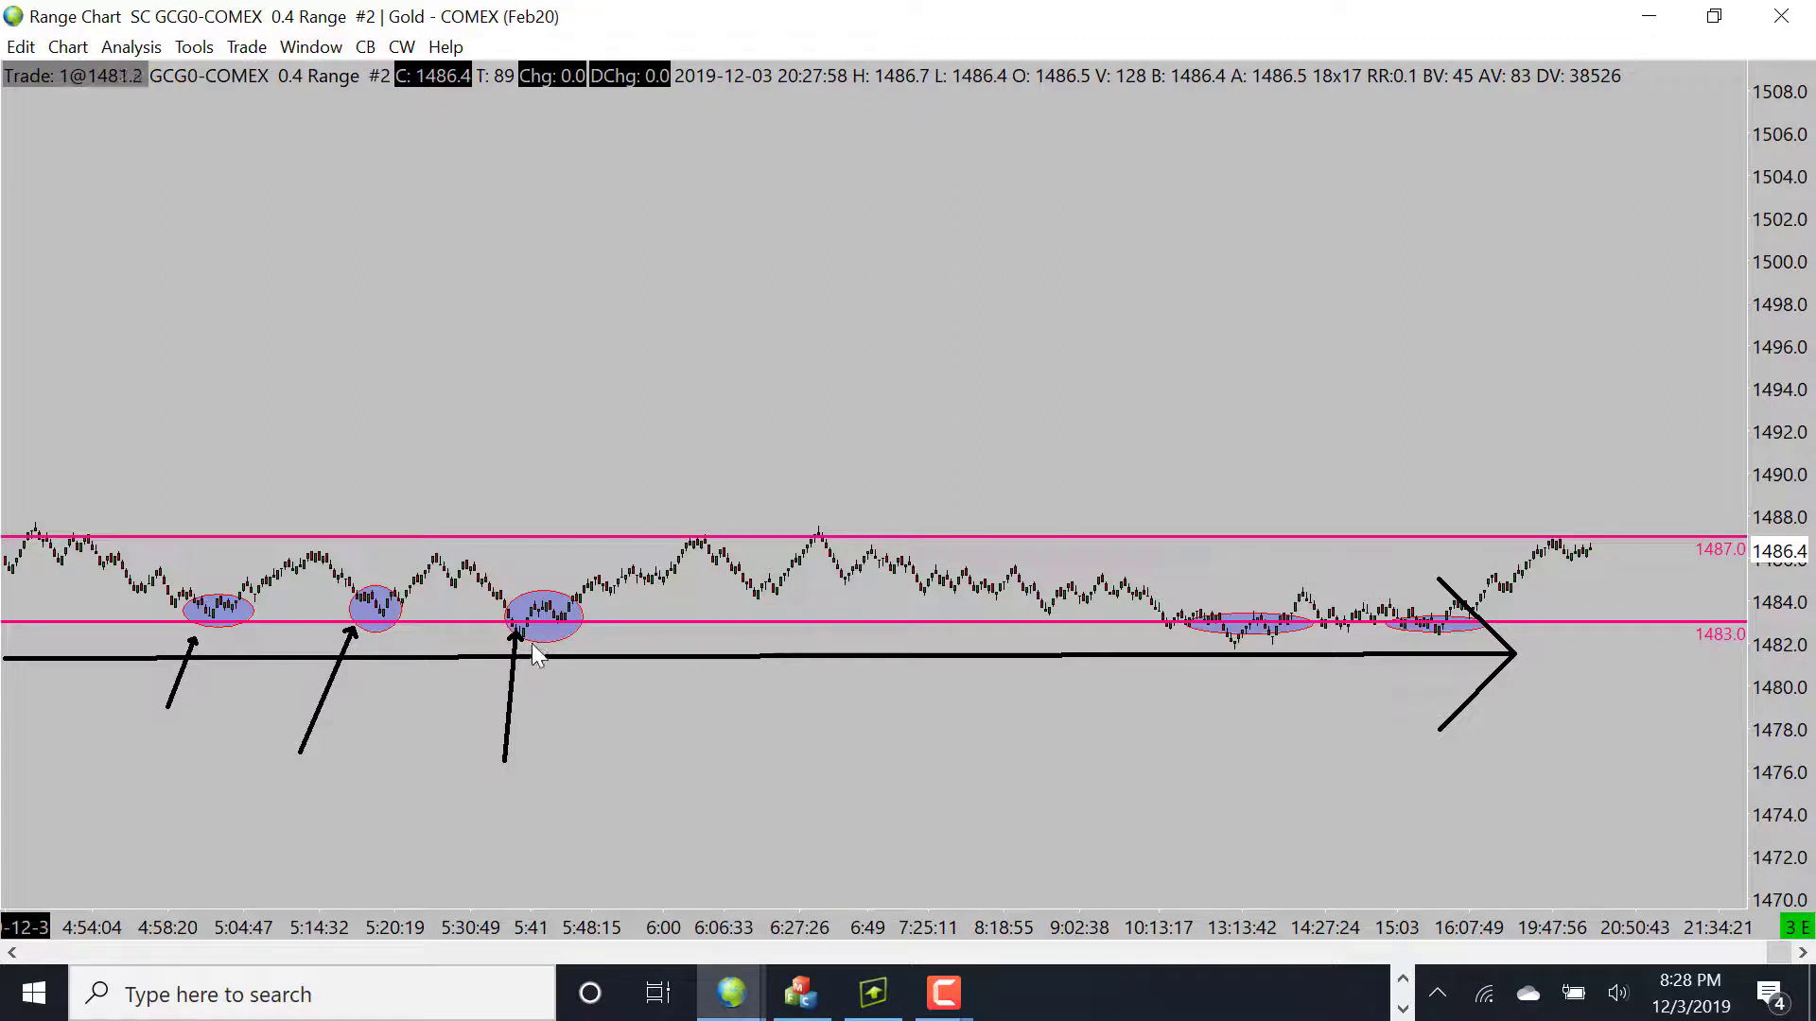
drag(560, 645, 564, 628)
Examine the marked arrows and ellipses against the 1467.2, 1483.0 and 1487.0 levels at wider and closer chart scales.
drag(1370, 923, 1284, 916)
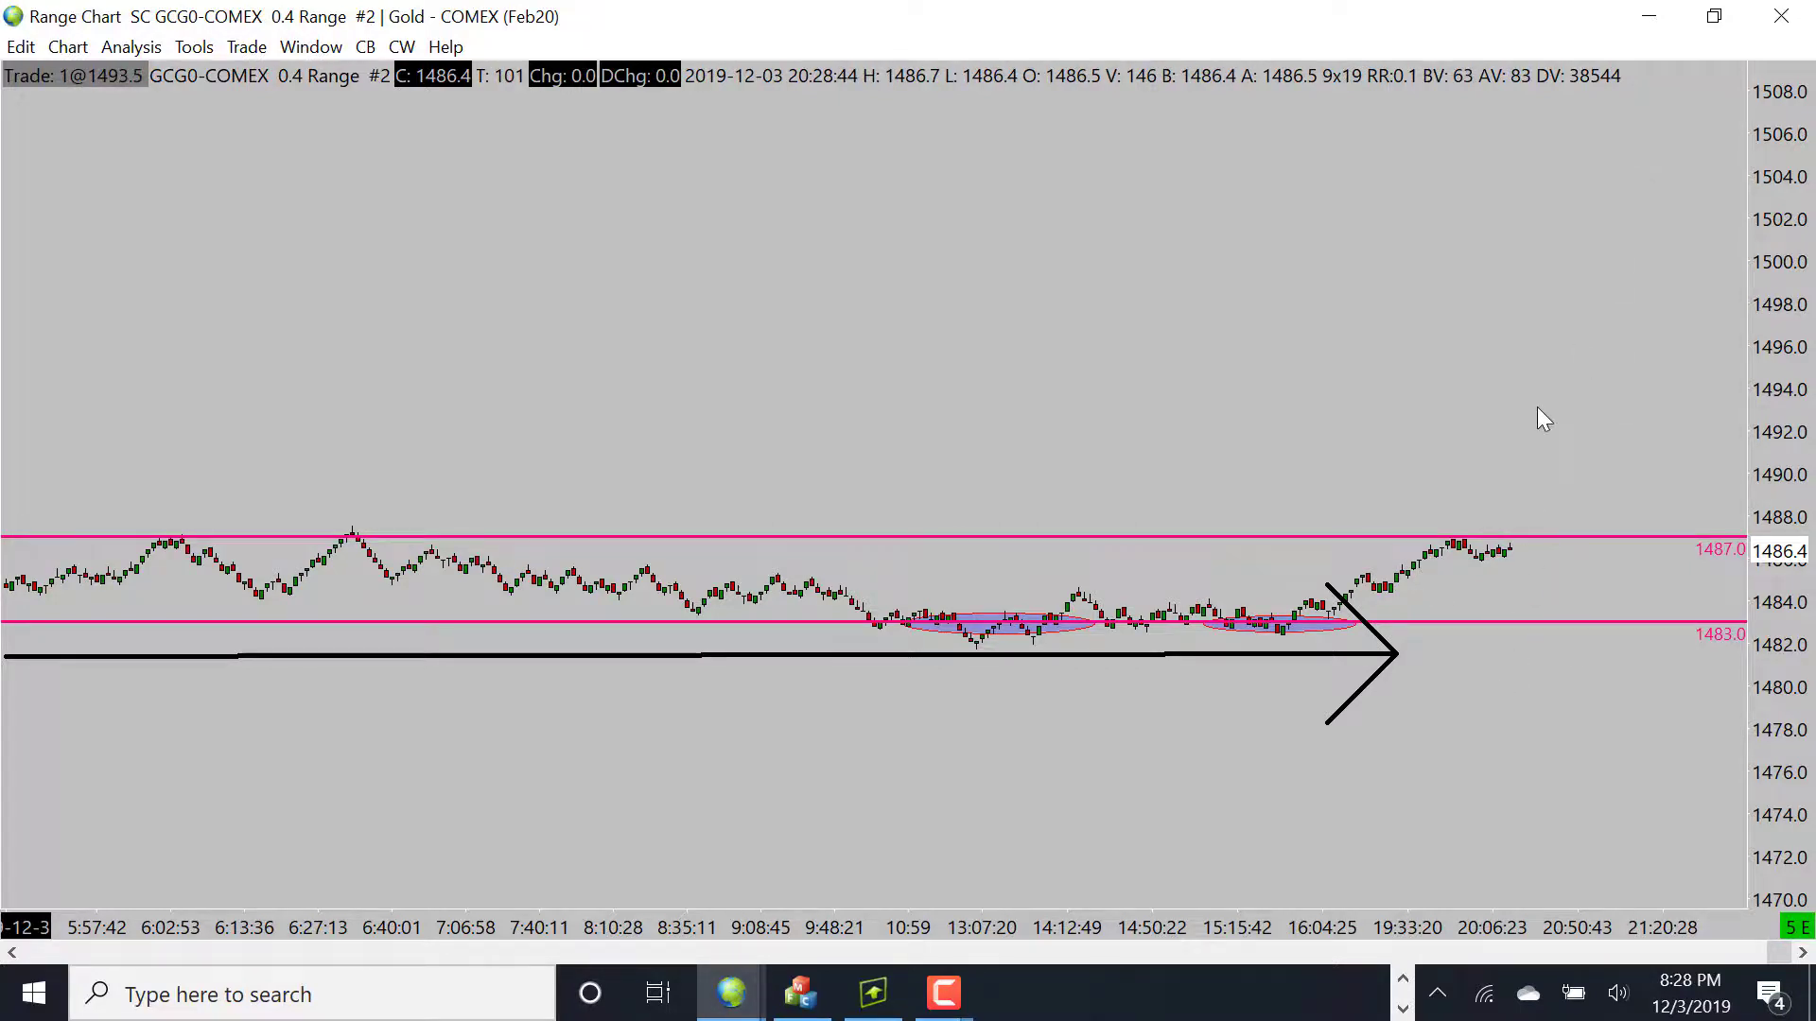
drag(999, 928, 1205, 912)
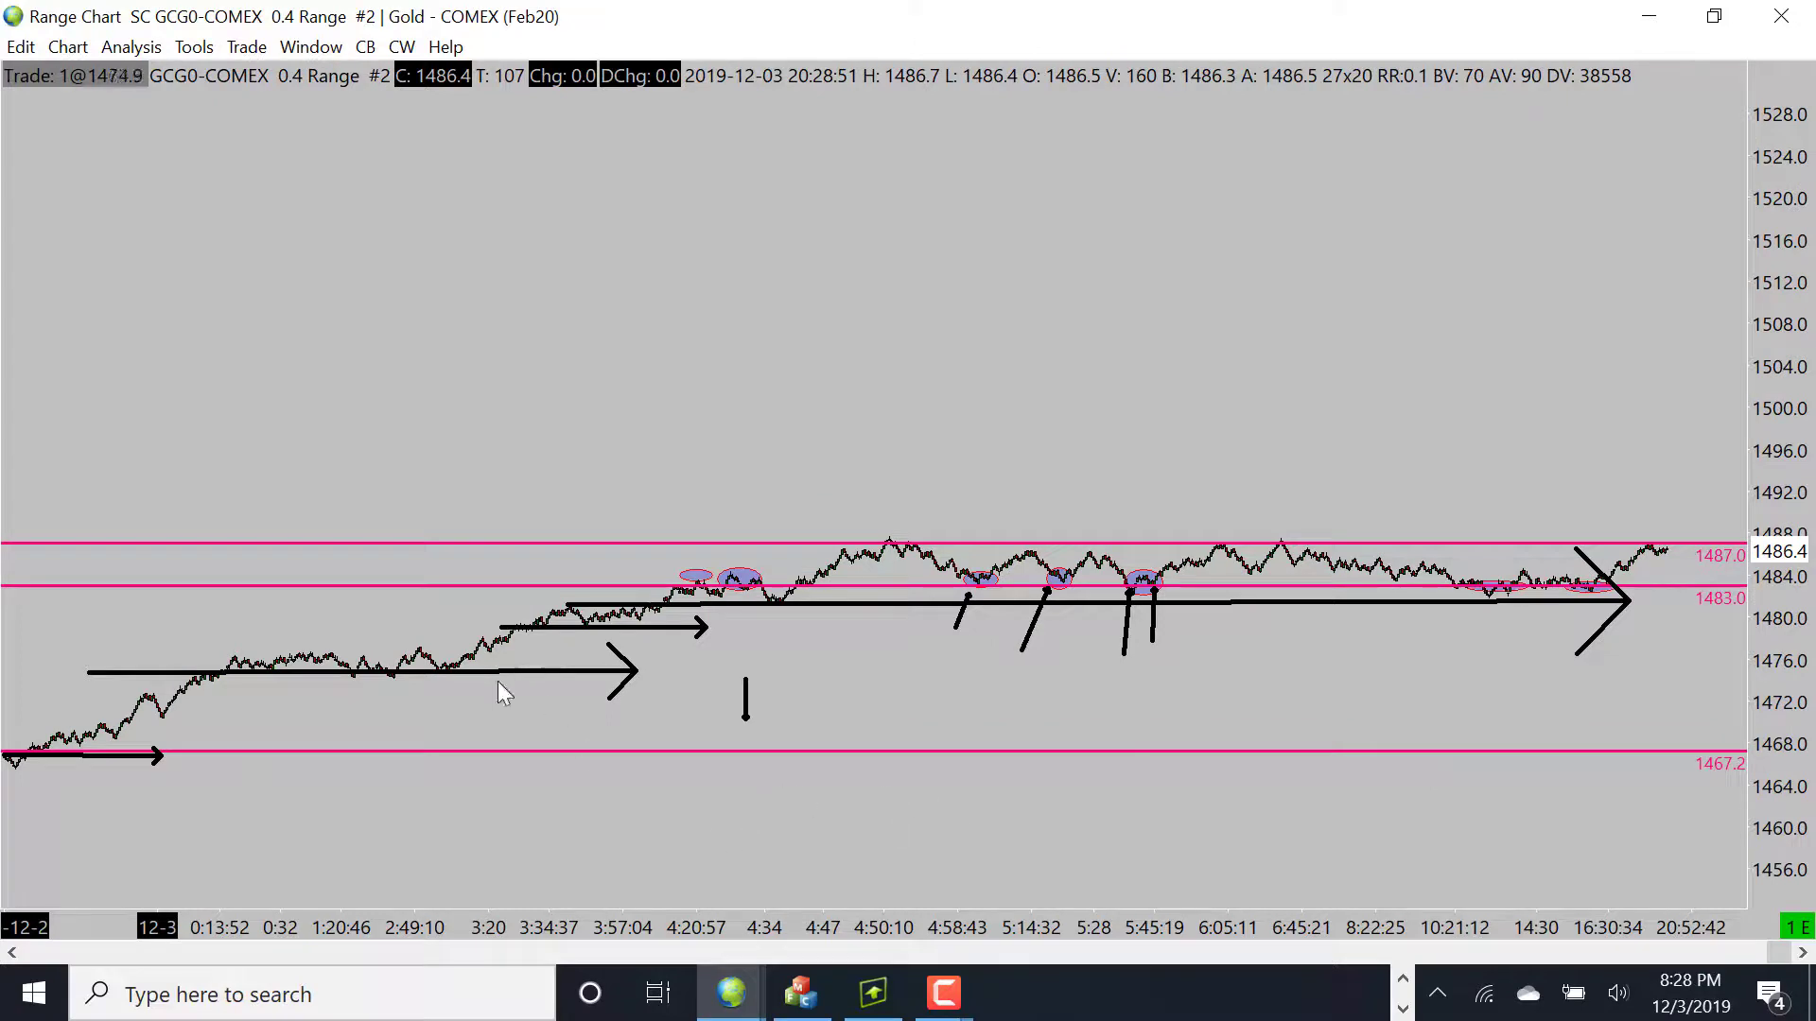
drag(425, 927, 502, 930)
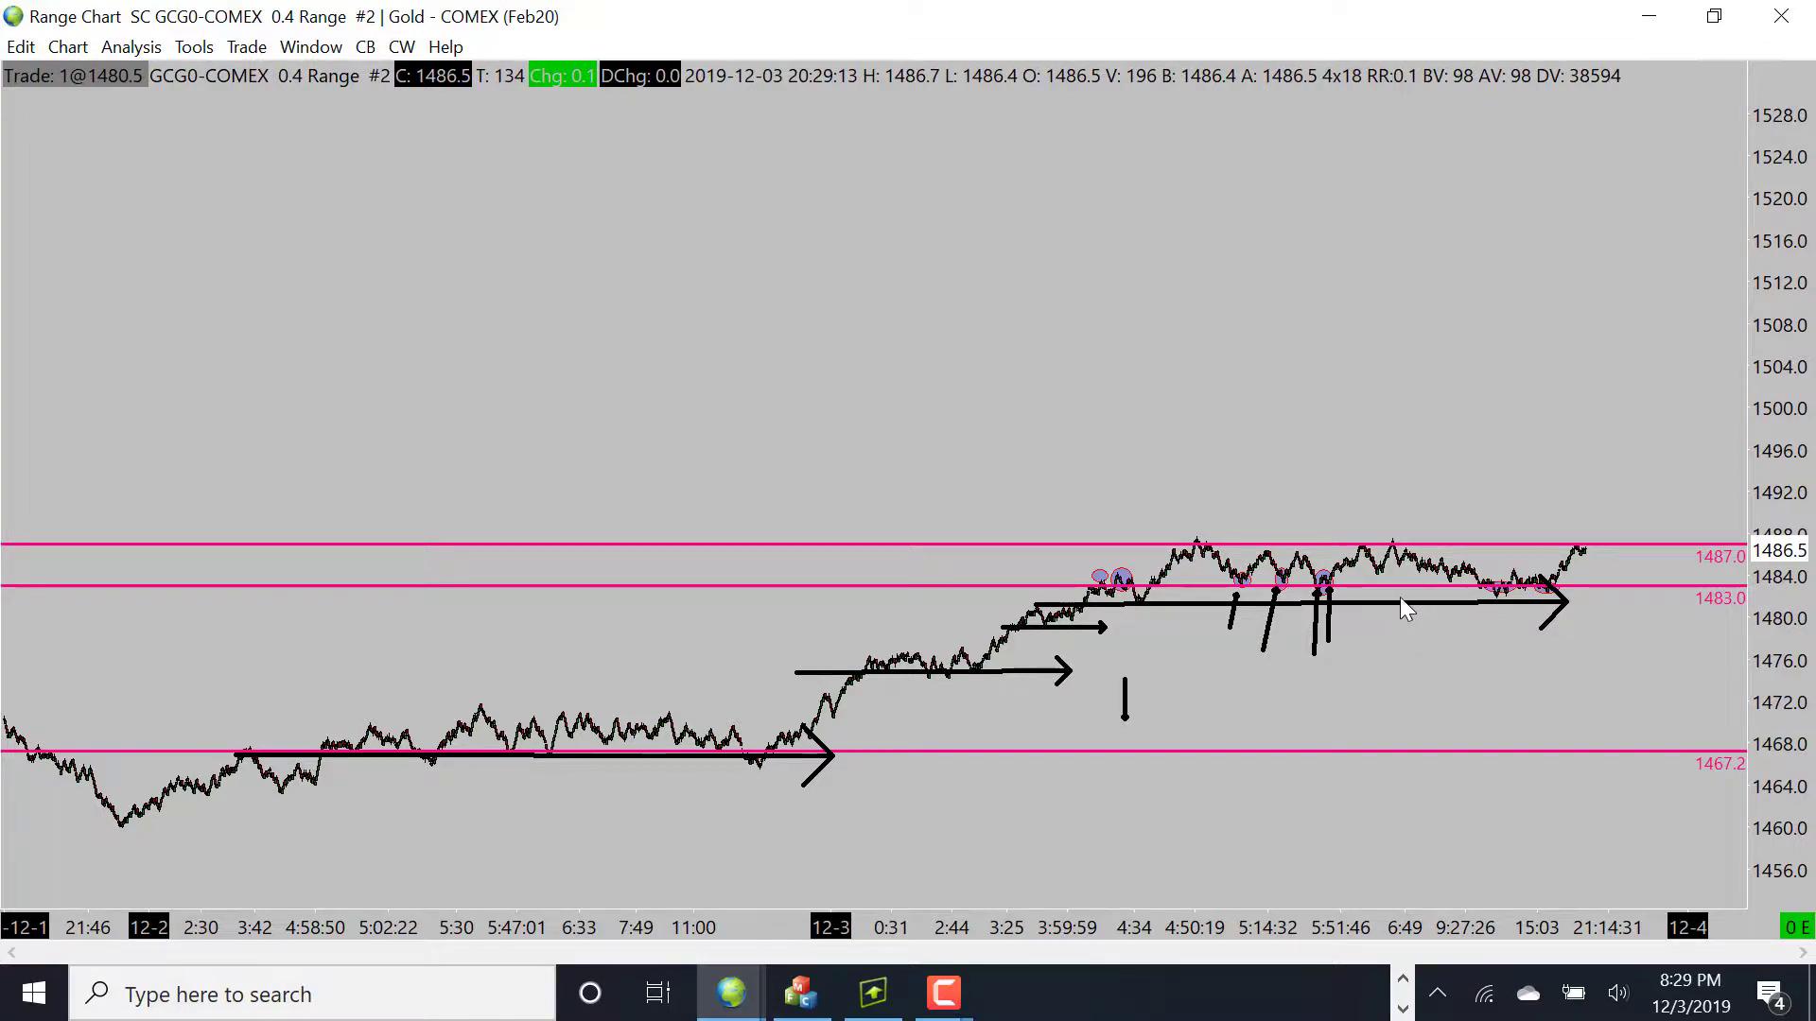
drag(998, 929, 910, 916)
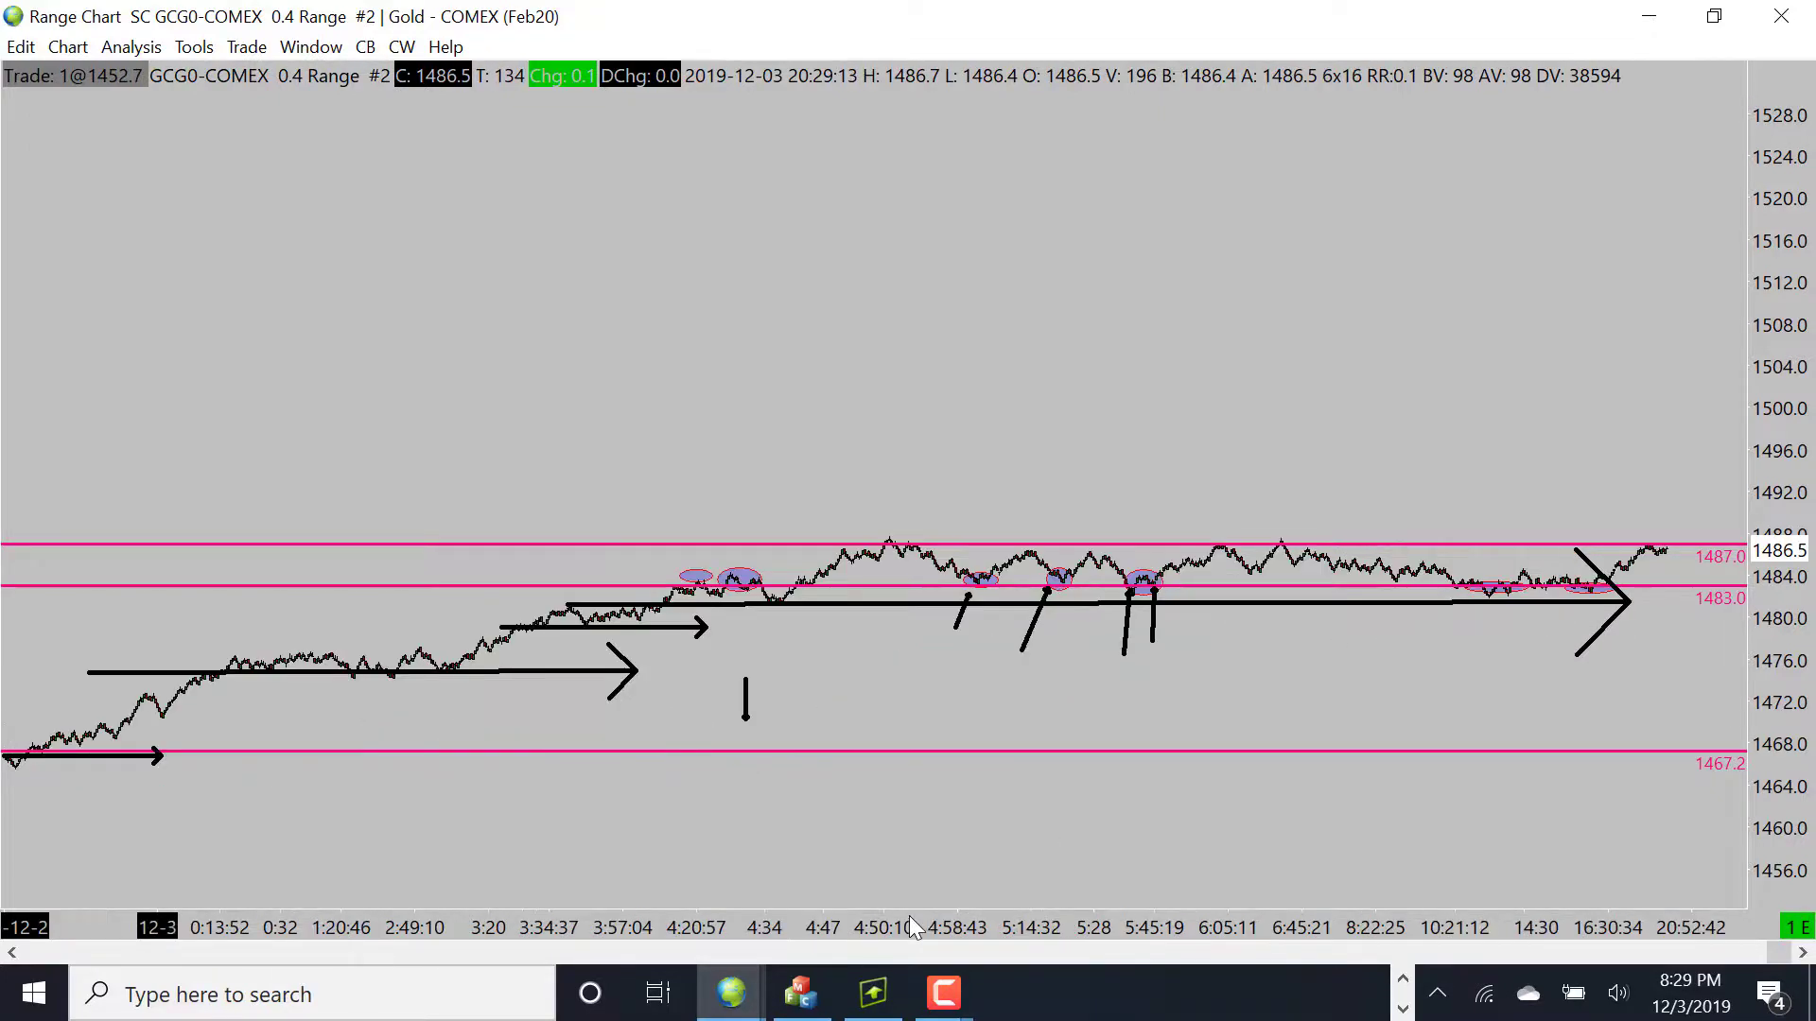
drag(1787, 469, 1612, 592)
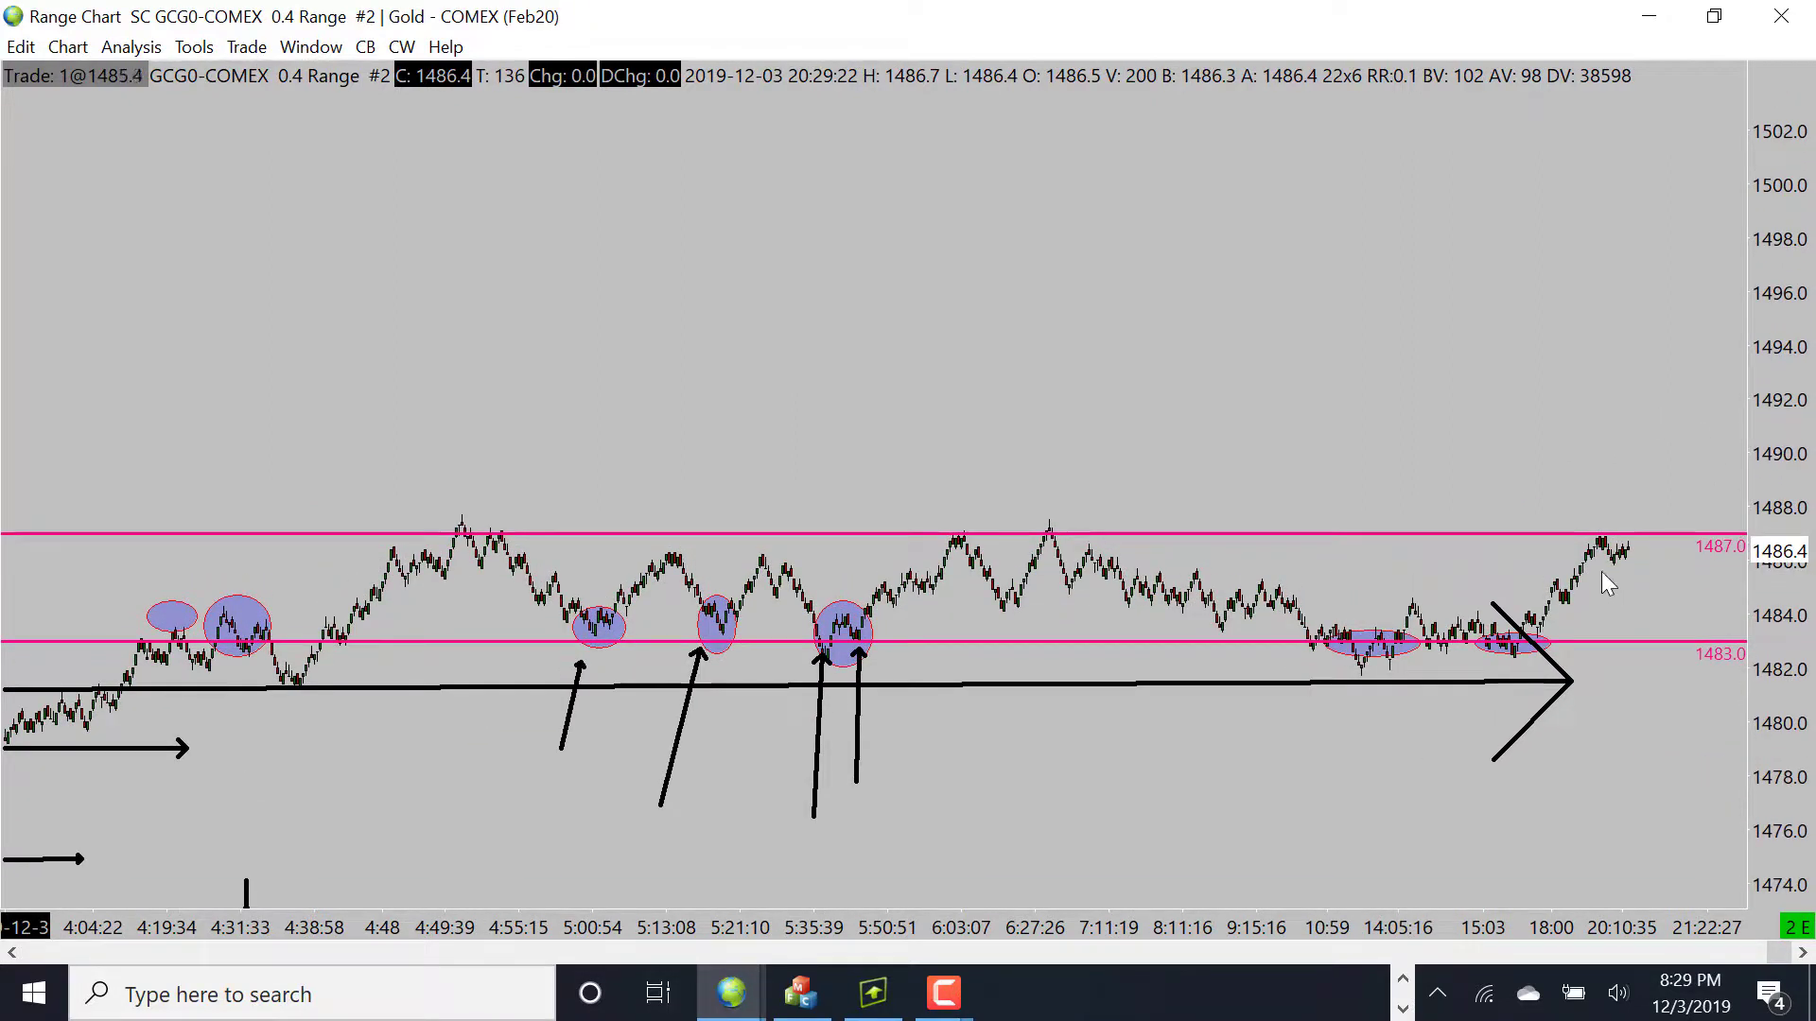